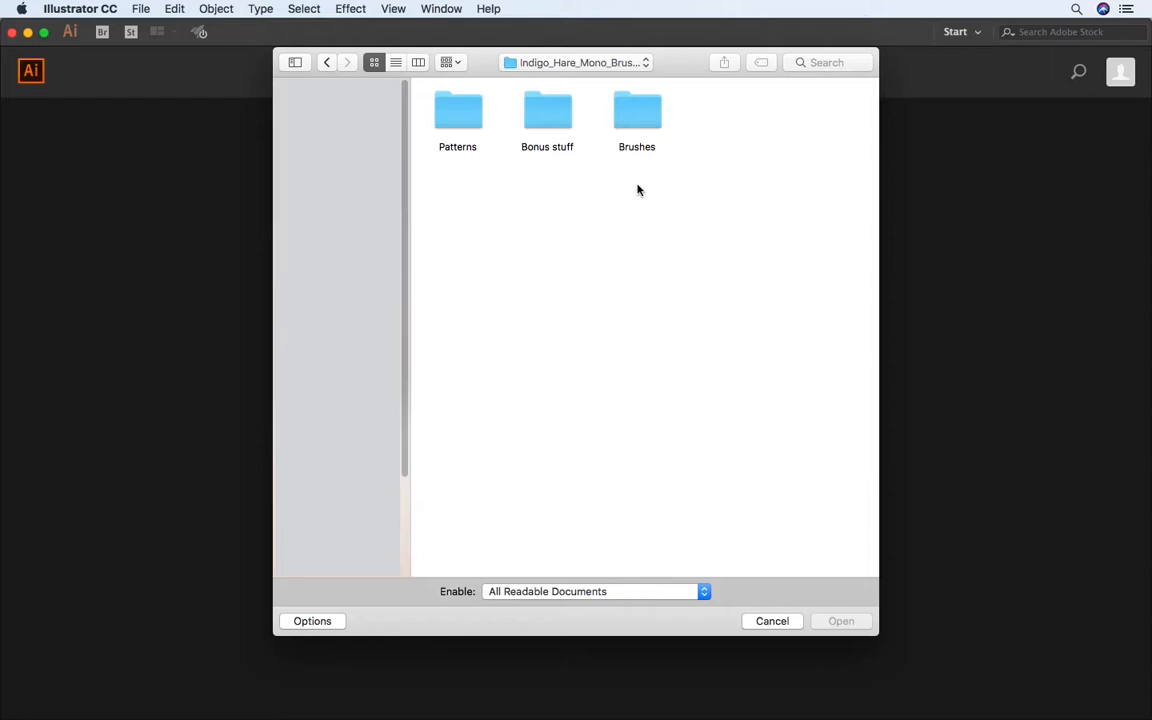
Step: Open Indigo Hare Pattern Brushes.ai from the Brushes folder
{"action": "double_click", "coordinate": [632, 120]}
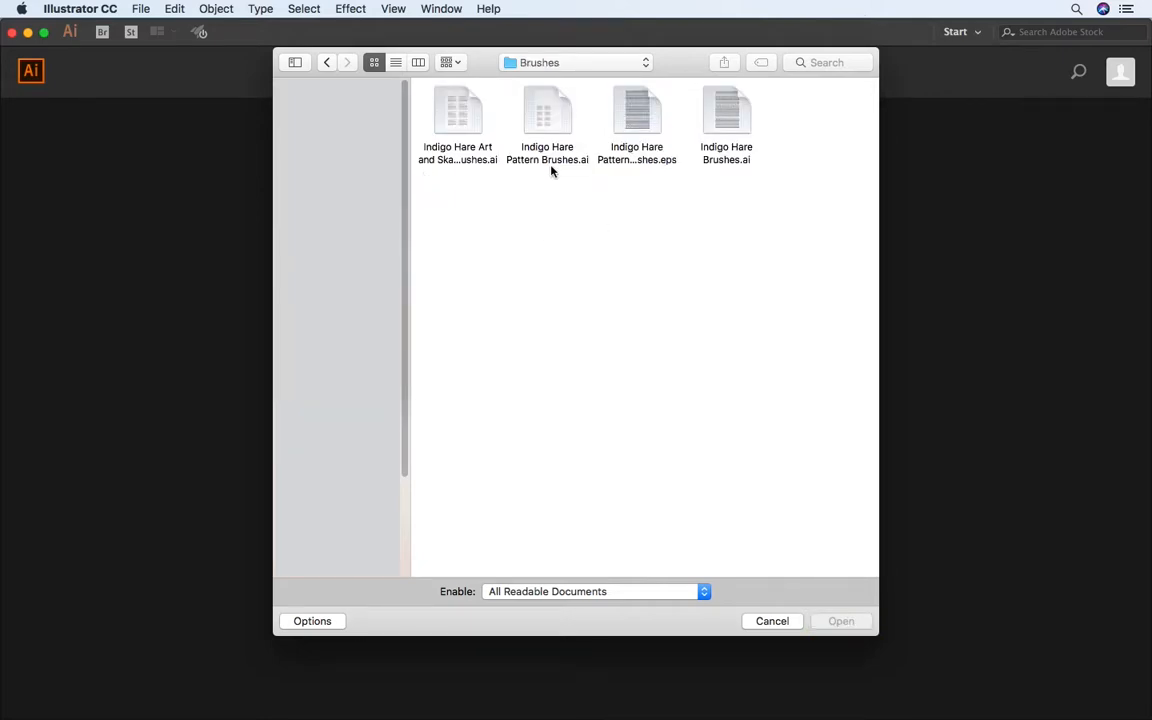
{"action": "left_click", "coordinate": [568, 140]}
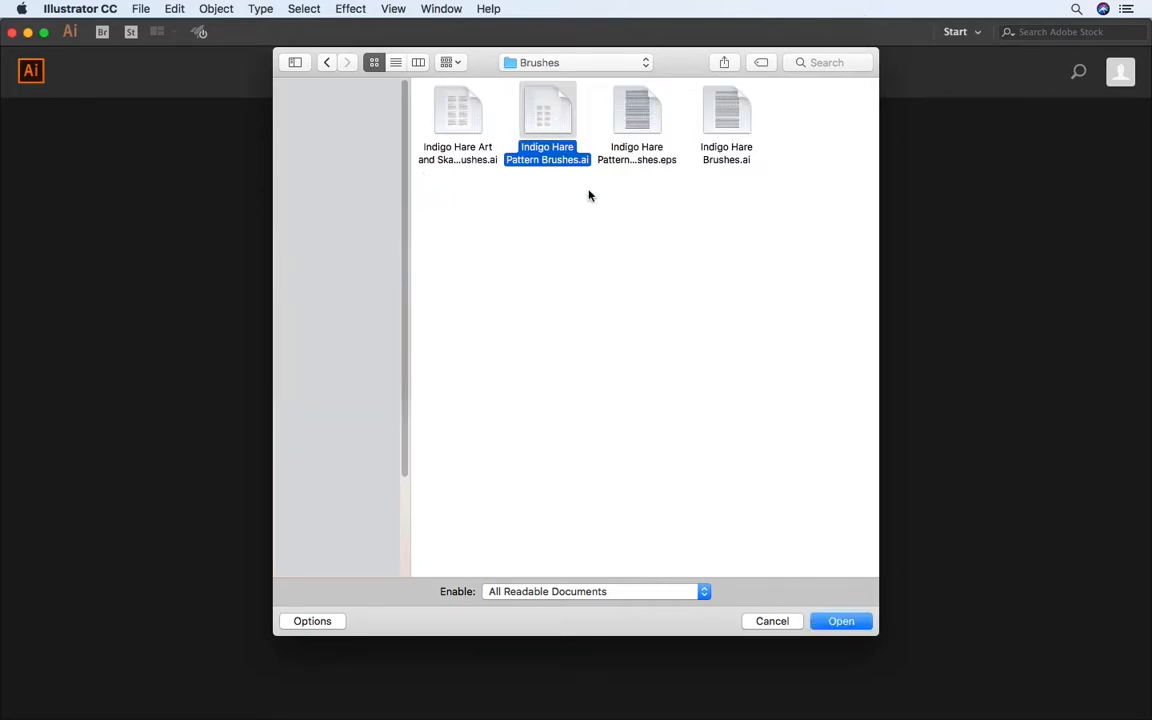
{"action": "left_click", "coordinate": [836, 623]}
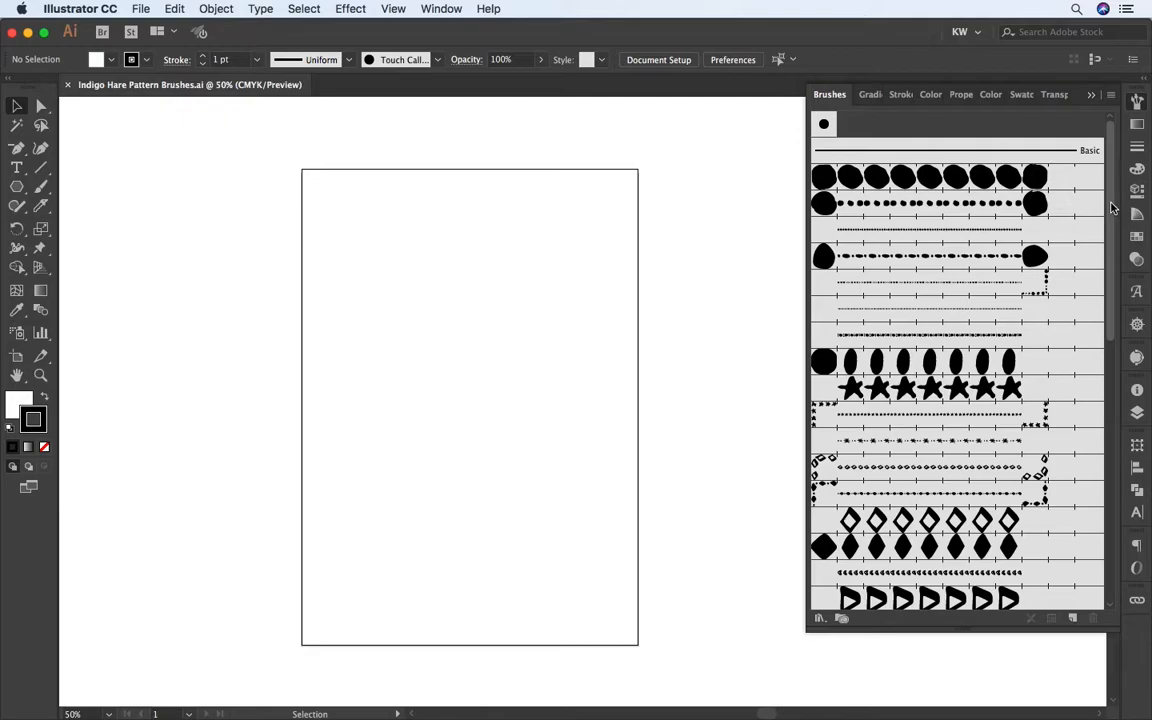
Step: Save the document's brushes as a brush library named Indigo Hare Pattern Brushes
{"action": "mouse_move", "coordinate": [1111, 214]}
{"action": "left_mouse_down"}
{"action": "mouse_move", "coordinate": [1106, 495]}
{"action": "mouse_move", "coordinate": [1116, 213]}
{"action": "left_mouse_up"}
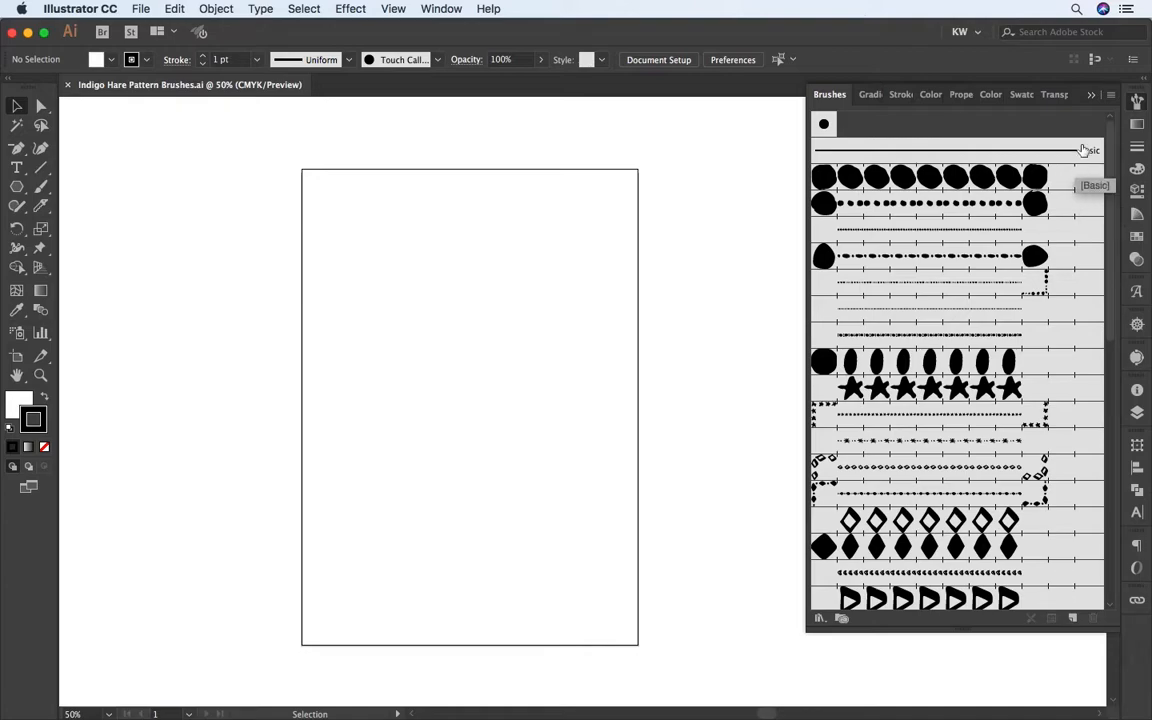
{"action": "left_click", "coordinate": [1111, 97]}
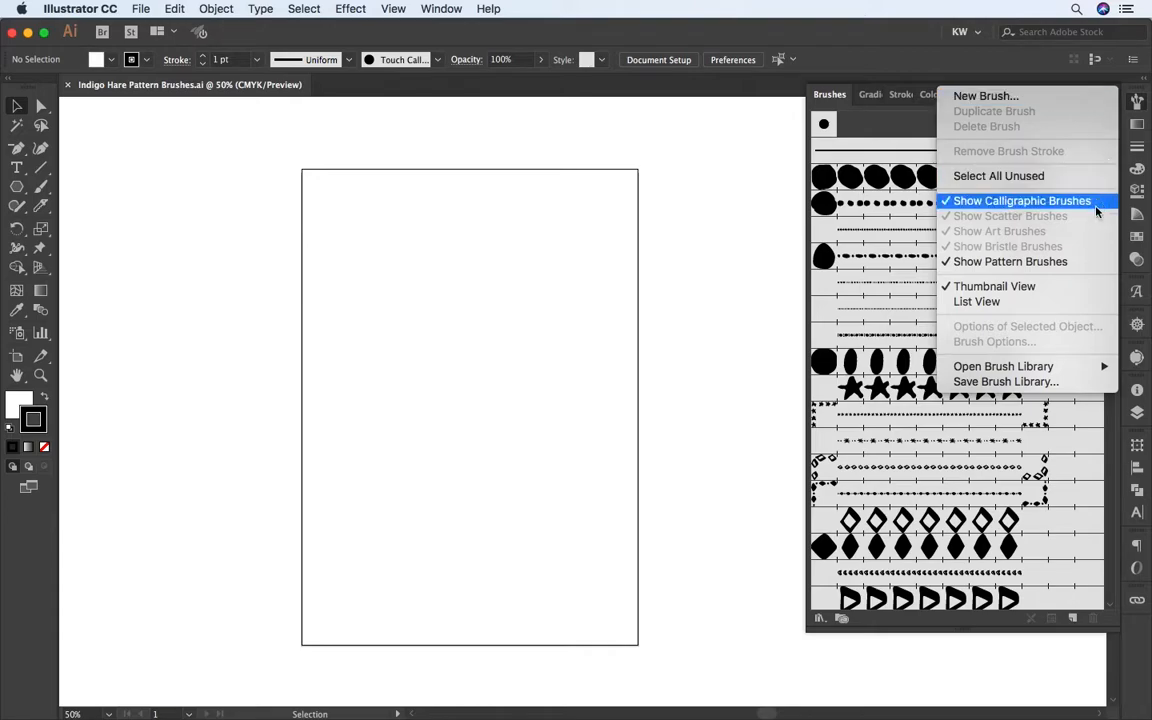
{"action": "left_click", "coordinate": [1043, 383]}
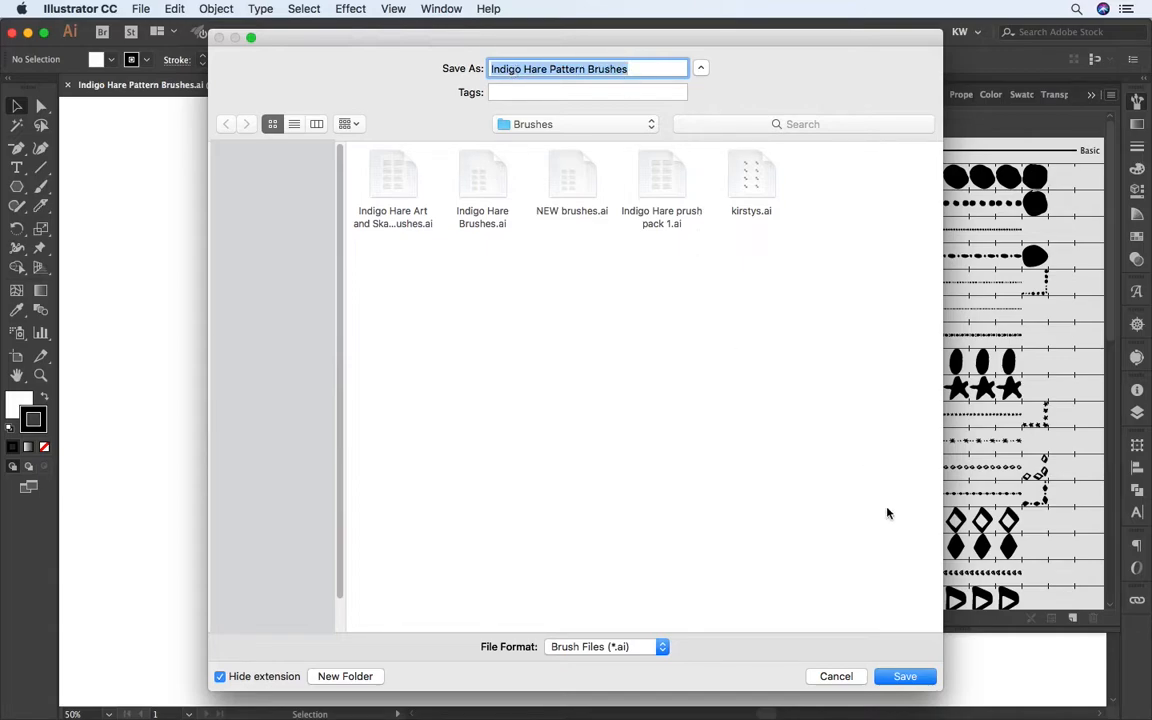
{"action": "left_click", "coordinate": [903, 677]}
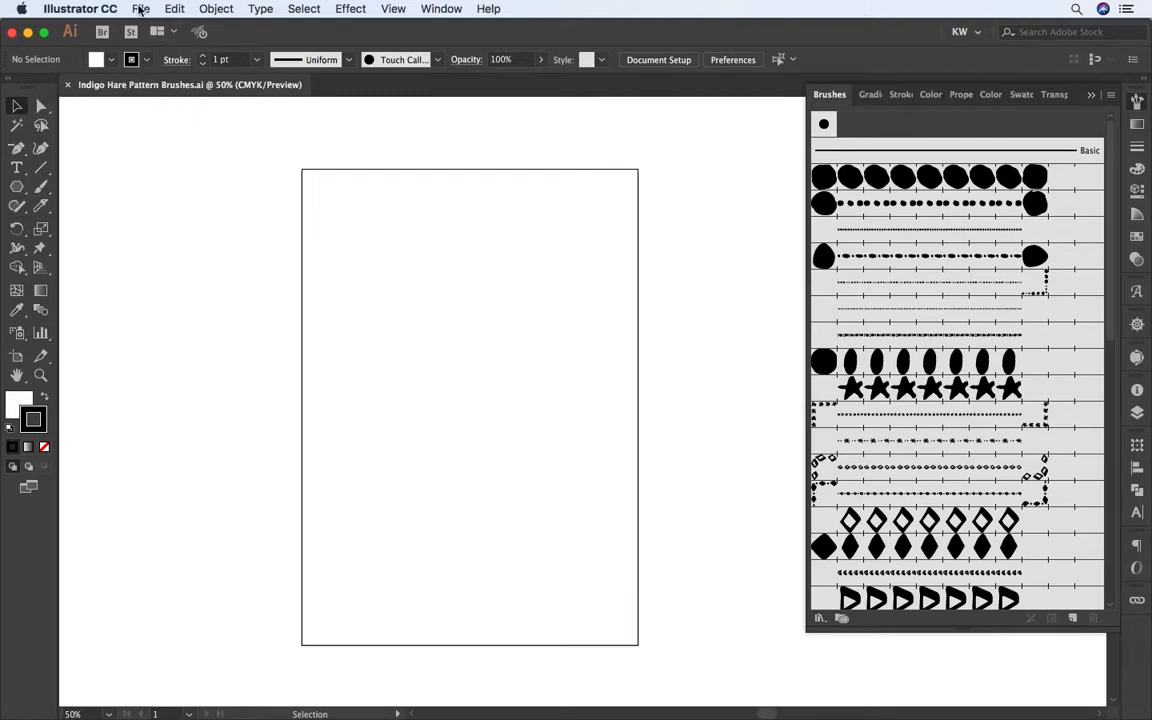
Step: Create a new blank portrait document
{"action": "left_click", "coordinate": [141, 9]}
{"action": "left_click", "coordinate": [150, 28]}
{"action": "key", "text": "Escape"}
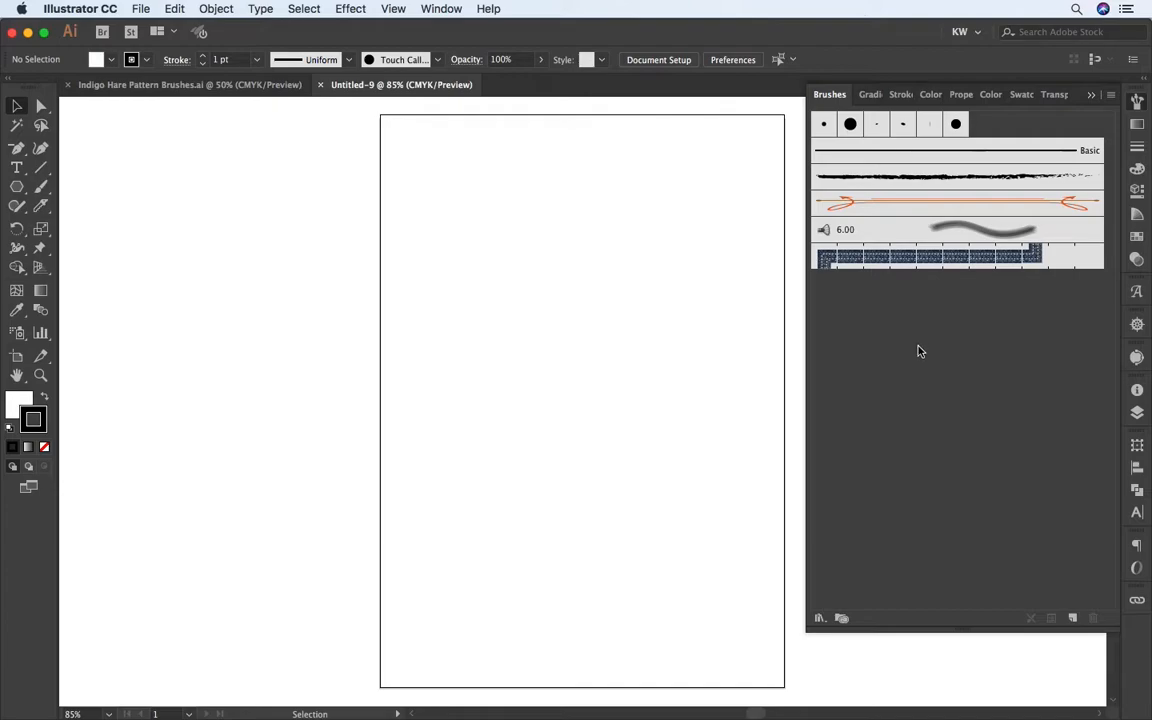
Step: Open the user-defined Indigo Hare Pattern Brushes library in the new document
{"action": "left_click", "coordinate": [1110, 96]}
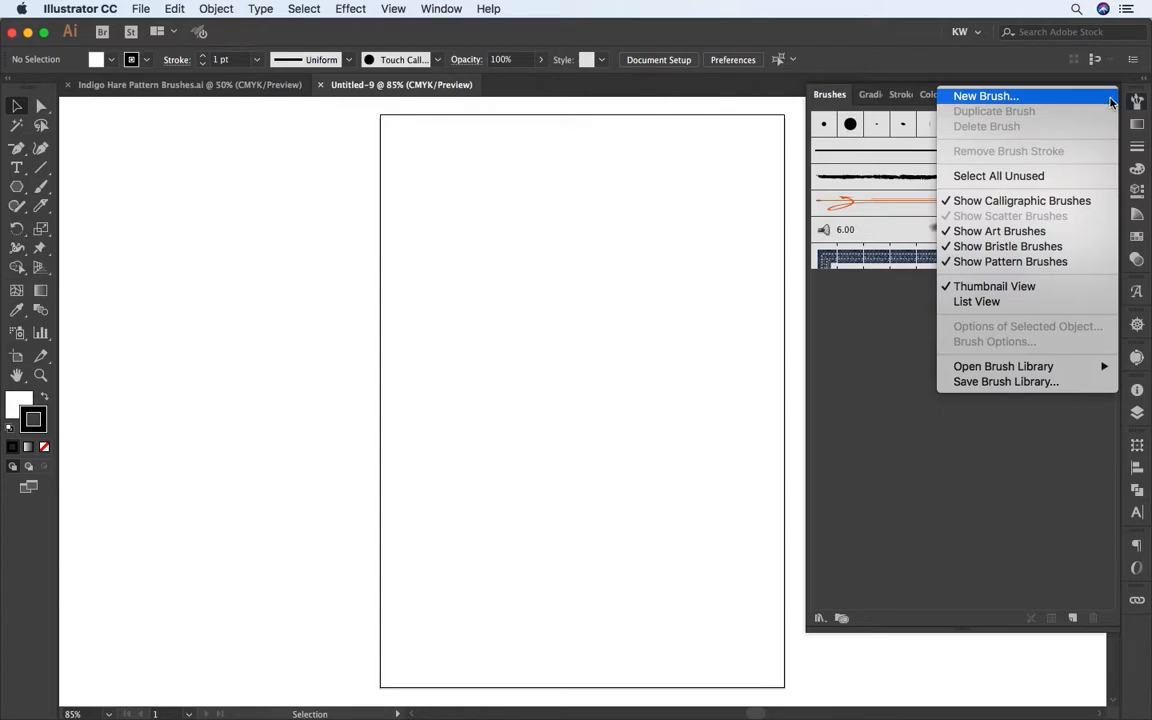
{"action": "mouse_move", "coordinate": [1062, 369]}
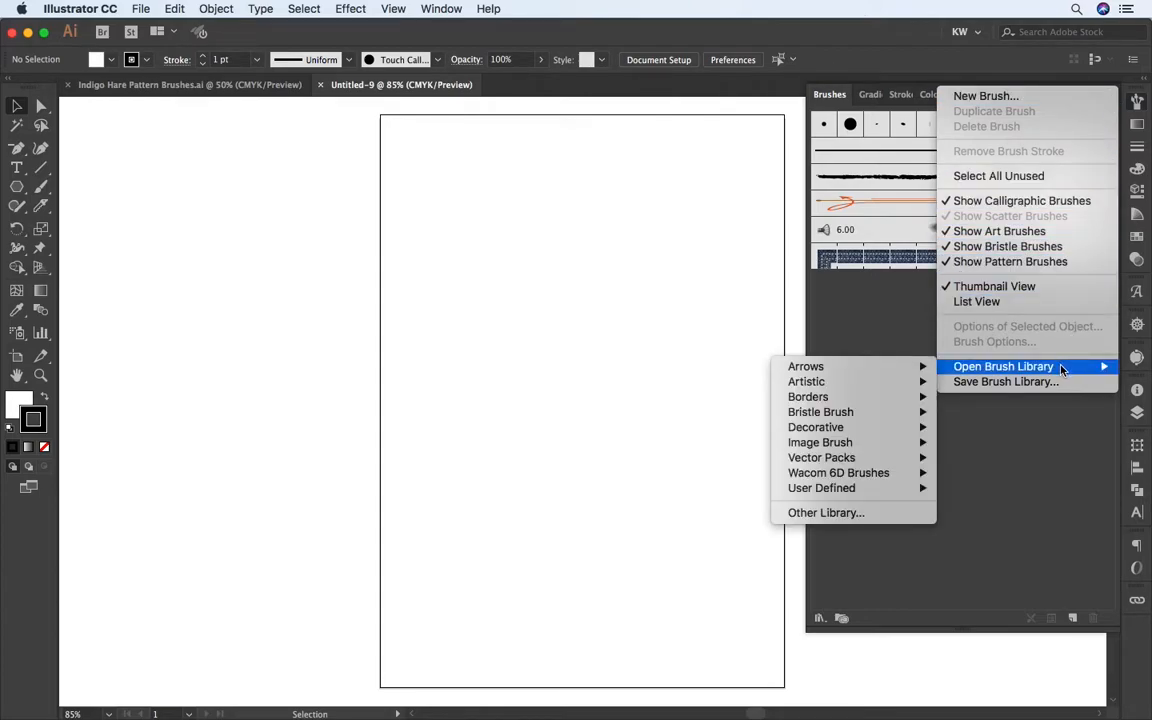
{"action": "mouse_move", "coordinate": [873, 386]}
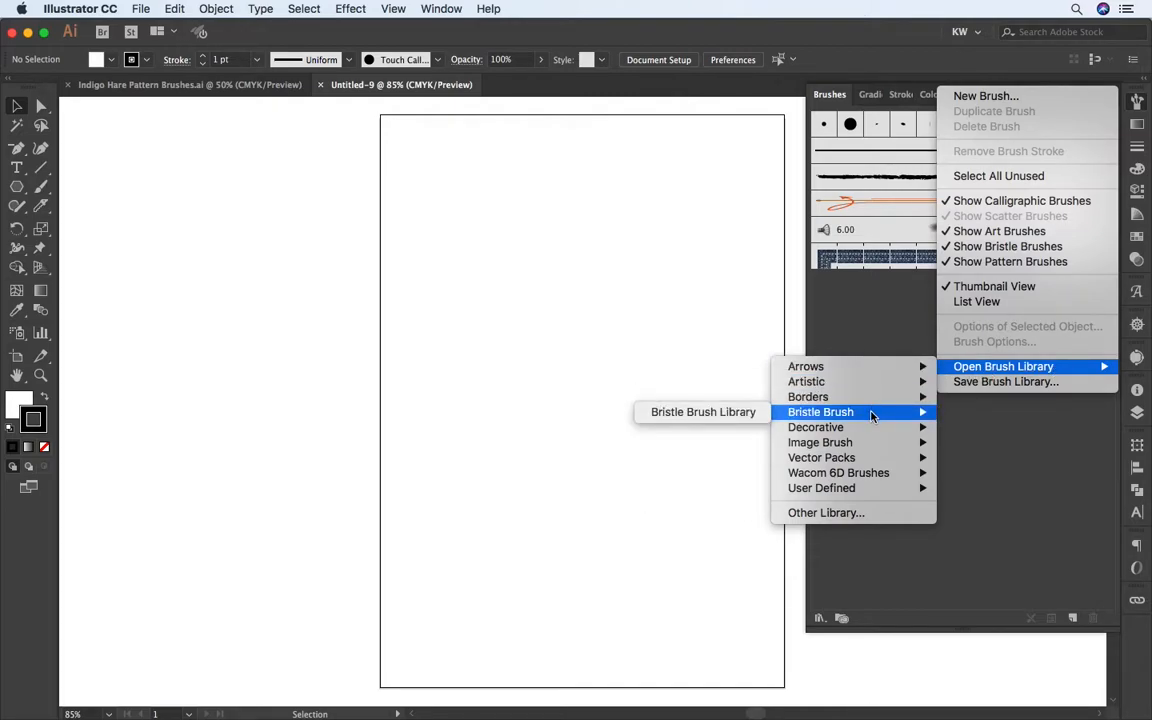
{"action": "mouse_move", "coordinate": [852, 443]}
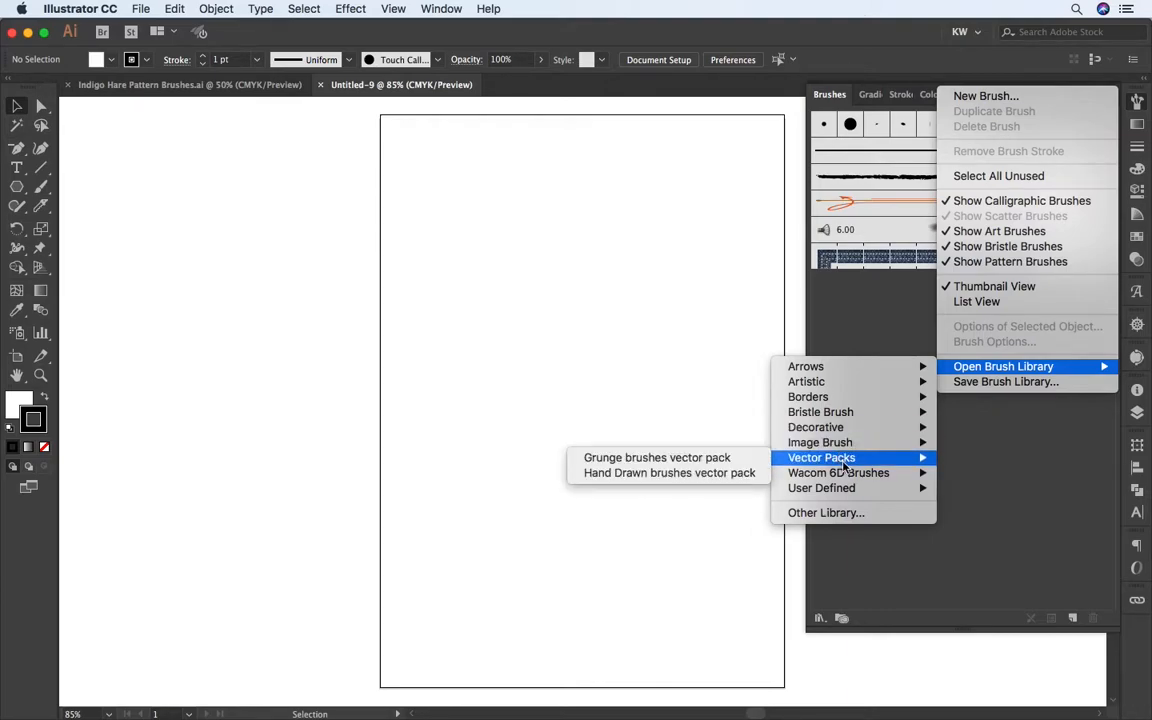
{"action": "mouse_move", "coordinate": [856, 495]}
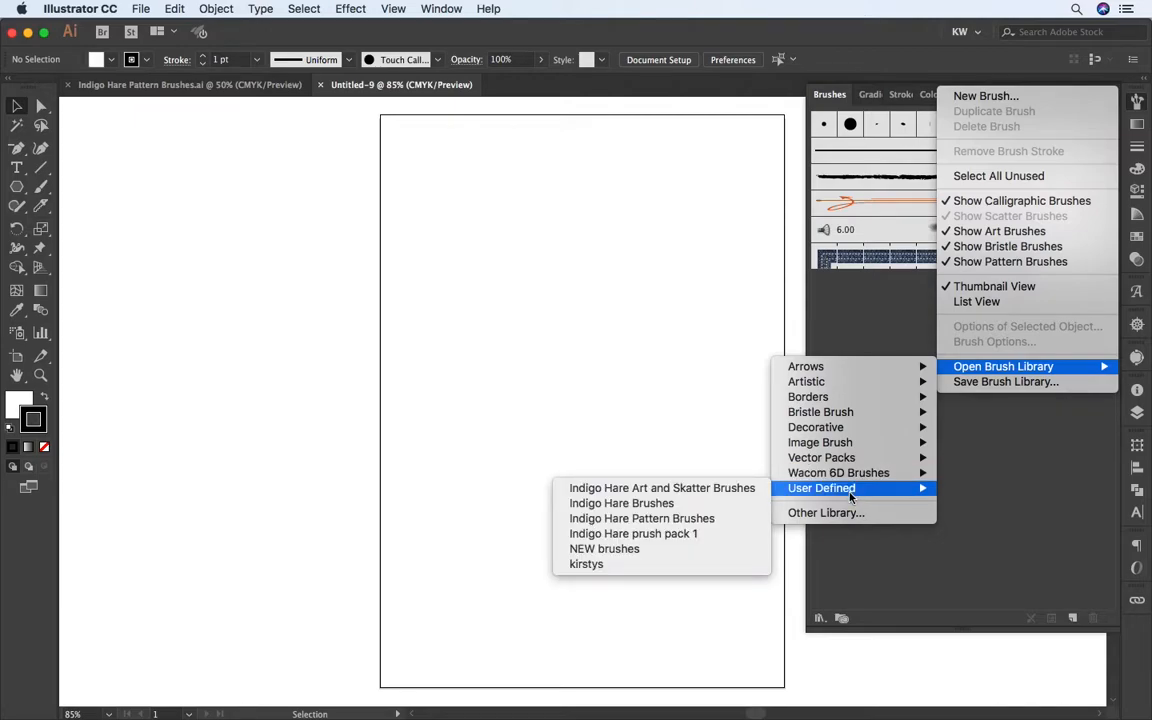
{"action": "left_click", "coordinate": [666, 520]}
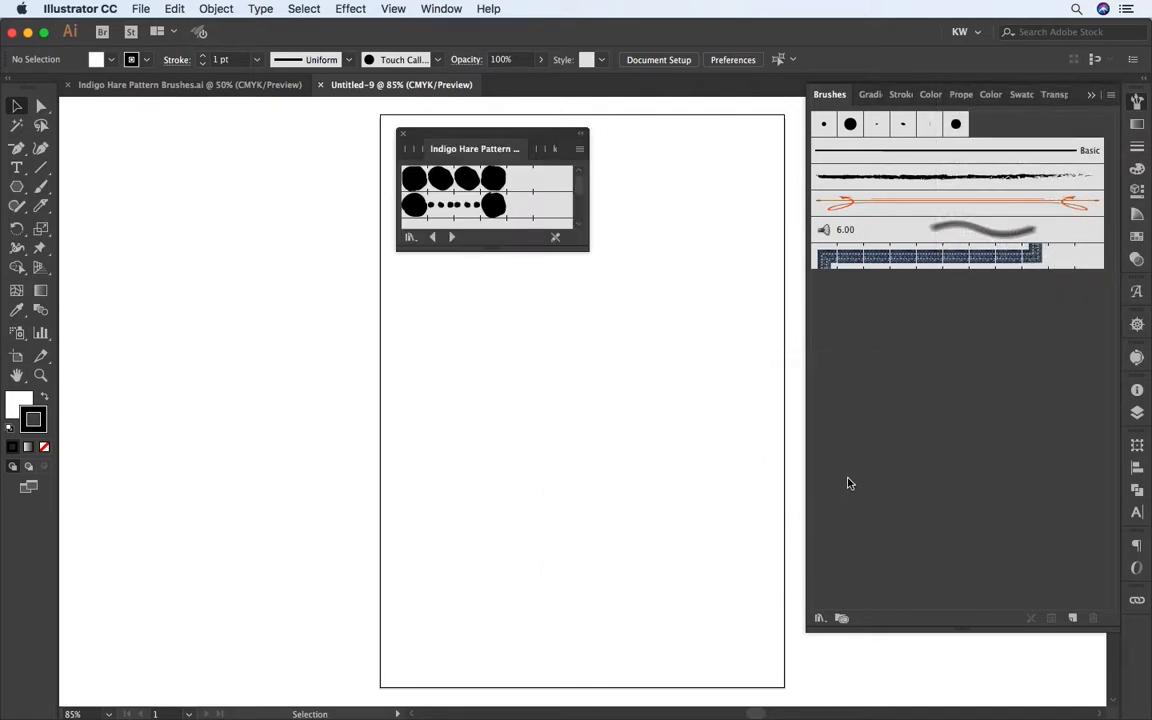
Step: Move and lengthen the library window, and add its first brush of large round dots to the document's brushes
{"action": "left_click_drag", "start_coordinate": [530, 135], "coordinate": [713, 183]}
{"action": "mouse_move", "coordinate": [770, 287]}
{"action": "left_mouse_down"}
{"action": "mouse_move", "coordinate": [761, 406]}
{"action": "mouse_move", "coordinate": [779, 662]}
{"action": "left_mouse_up"}
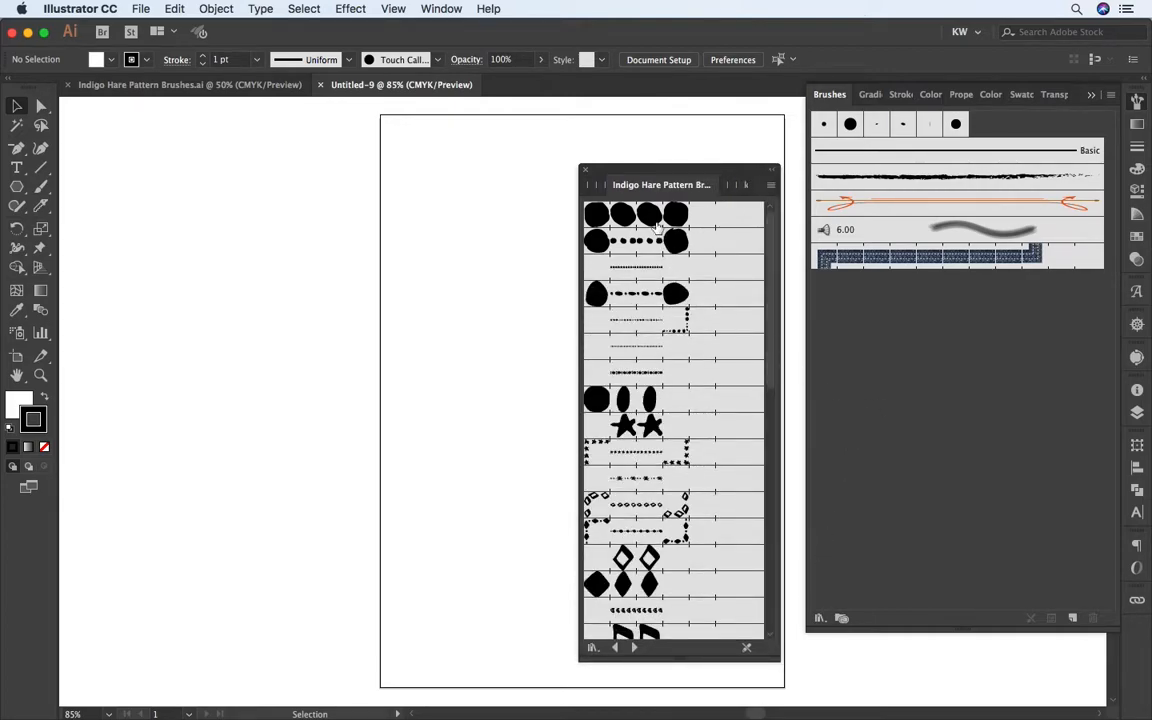
{"action": "left_click", "coordinate": [650, 217]}
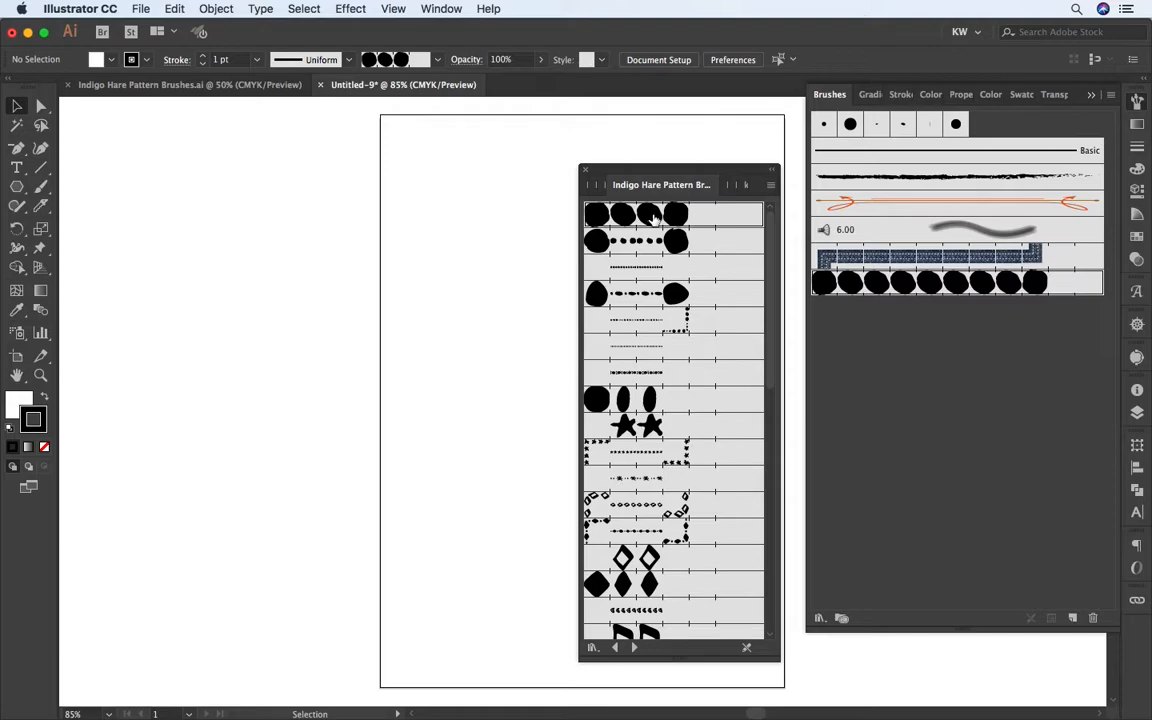
Step: Add all remaining brushes of the Indigo Hare library to the document's brushes and close the library
{"action": "left_click_drag", "start_coordinate": [769, 251], "coordinate": [767, 512]}
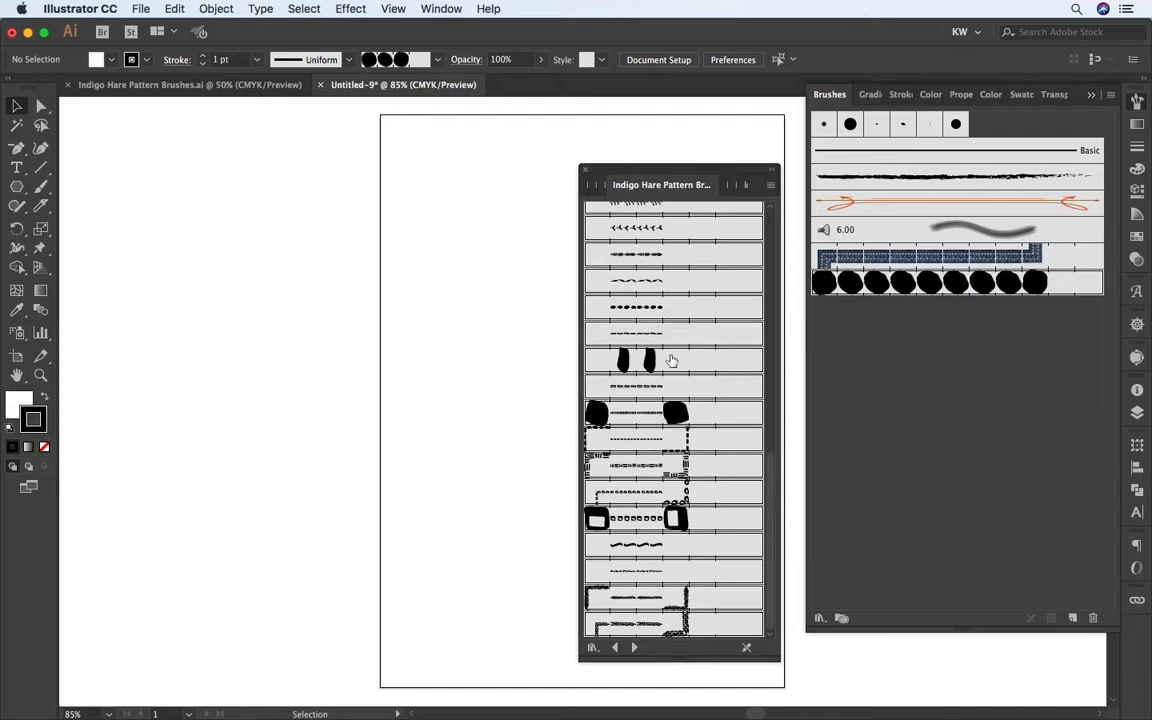
{"action": "mouse_move", "coordinate": [636, 362]}
{"action": "left_mouse_down"}
{"action": "mouse_move", "coordinate": [648, 386]}
{"action": "mouse_move", "coordinate": [834, 378]}
{"action": "left_mouse_up"}
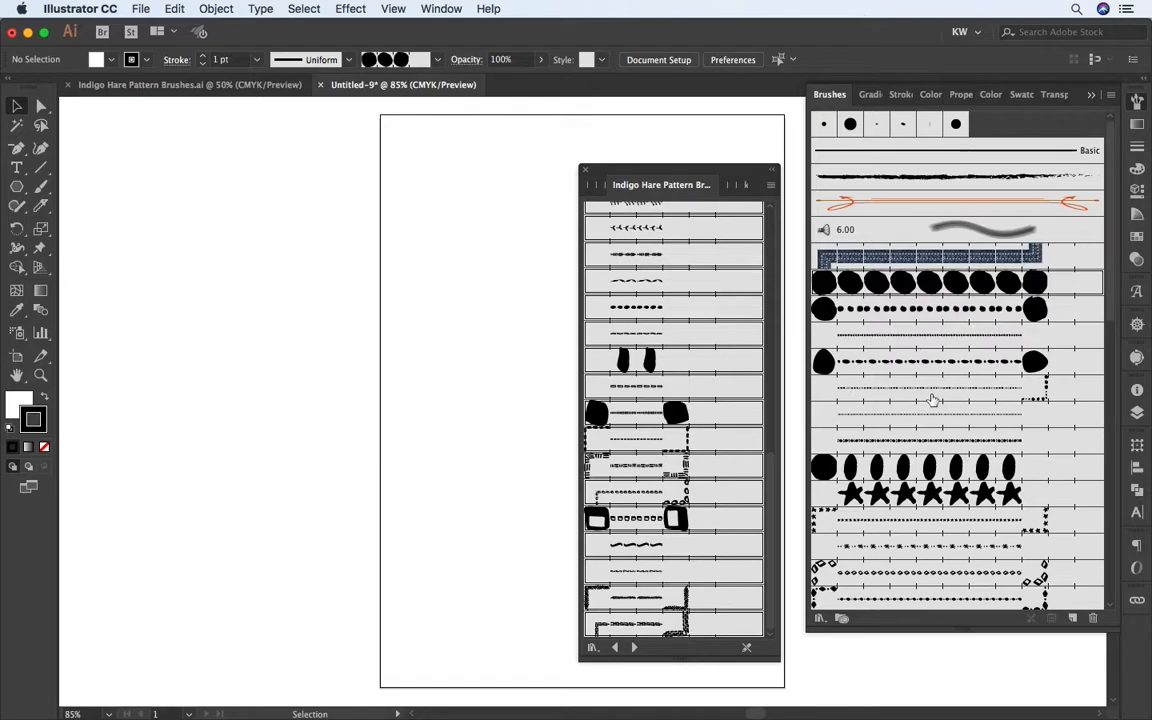
{"action": "left_click", "coordinate": [584, 171]}
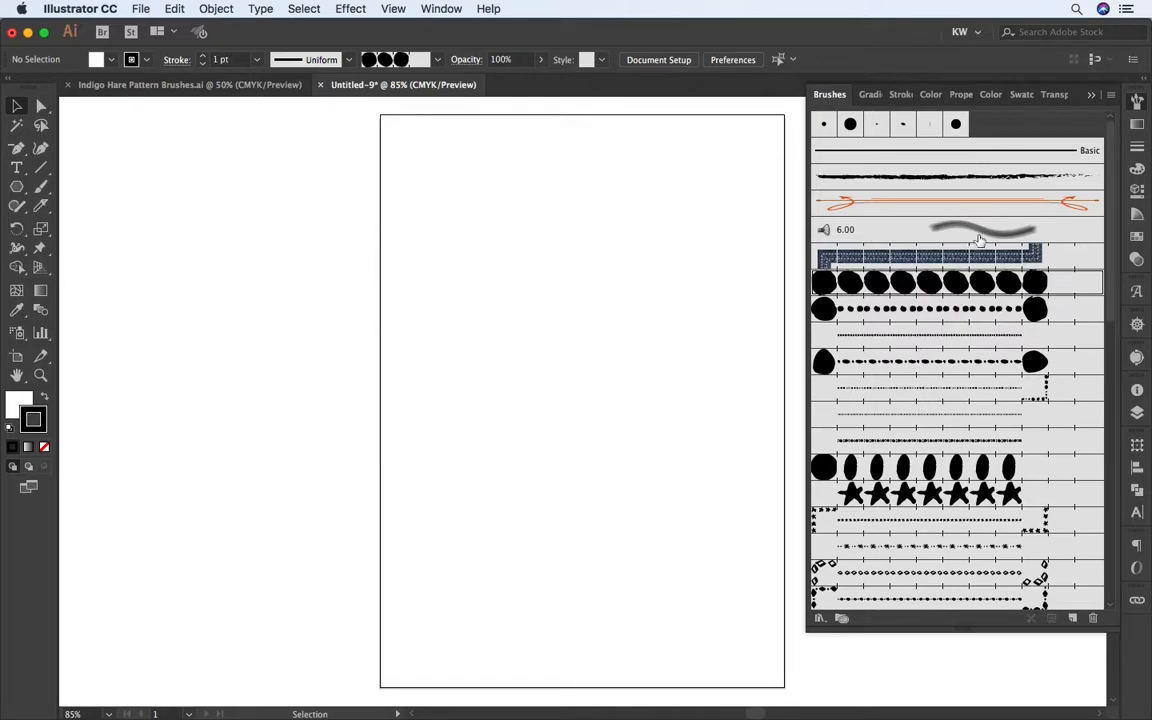
{"action": "scroll", "coordinate": [1100, 388], "scroll_direction": "down", "scroll_amount": 5}
{"action": "mouse_move", "coordinate": [1107, 383]}
{"action": "left_mouse_down"}
{"action": "mouse_move", "coordinate": [1105, 567]}
{"action": "mouse_move", "coordinate": [1112, 260]}
{"action": "mouse_move", "coordinate": [1113, 303]}
{"action": "left_mouse_up"}
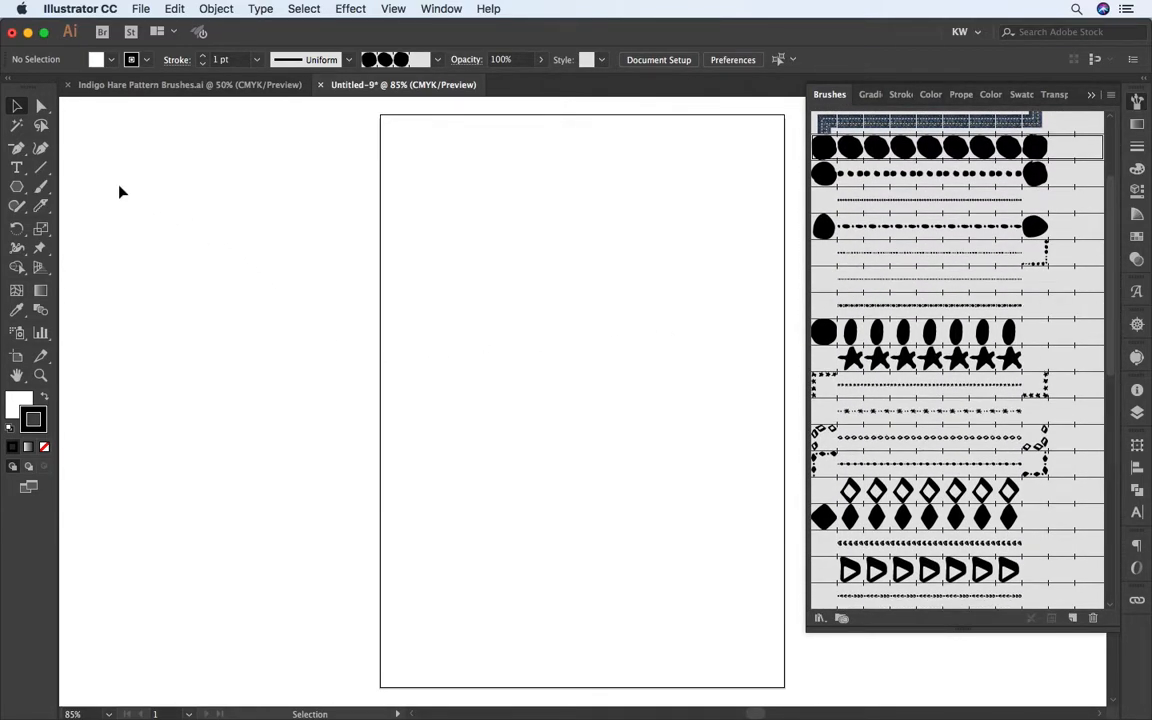
Step: Draw an open S-shaped path across the upper part of the artboard with the Curvature tool and select it
{"action": "left_click", "coordinate": [41, 149]}
{"action": "left_click", "coordinate": [438, 148]}
{"action": "left_click", "coordinate": [469, 238]}
{"action": "left_click", "coordinate": [580, 285]}
{"action": "left_click", "coordinate": [672, 333]}
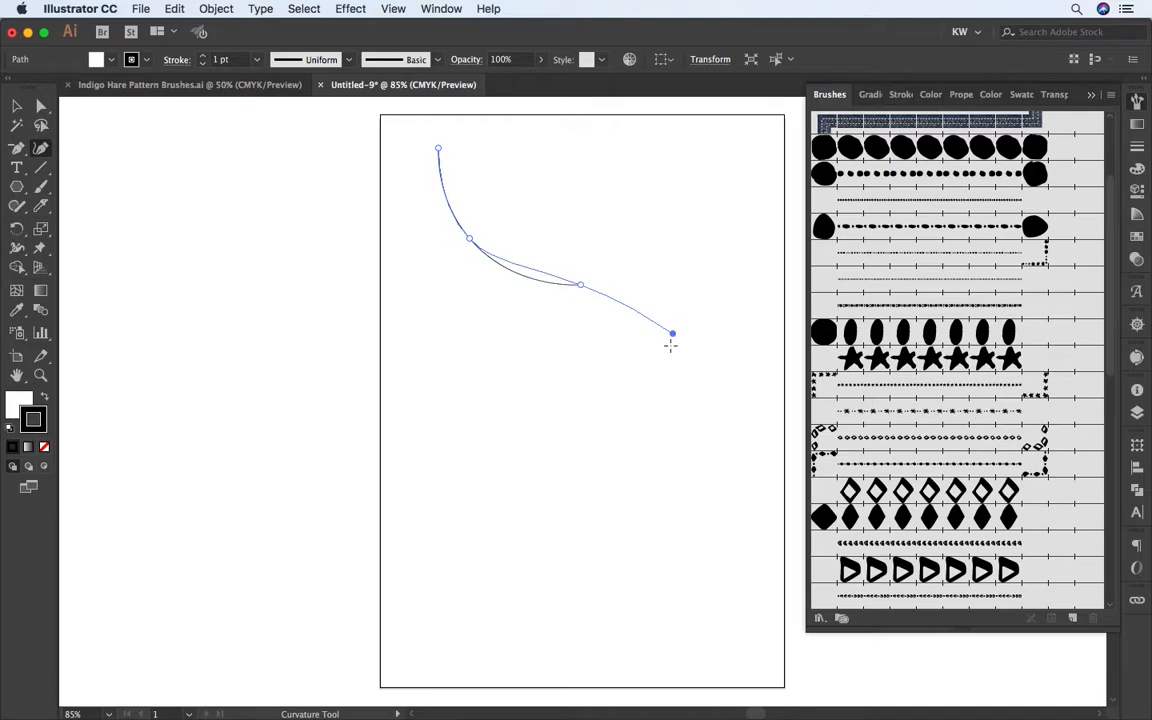
{"action": "left_click", "coordinate": [674, 472]}
{"action": "left_click", "coordinate": [553, 504]}
{"action": "left_click", "coordinate": [476, 449]}
{"action": "left_click", "coordinate": [469, 451], "text": "super"}
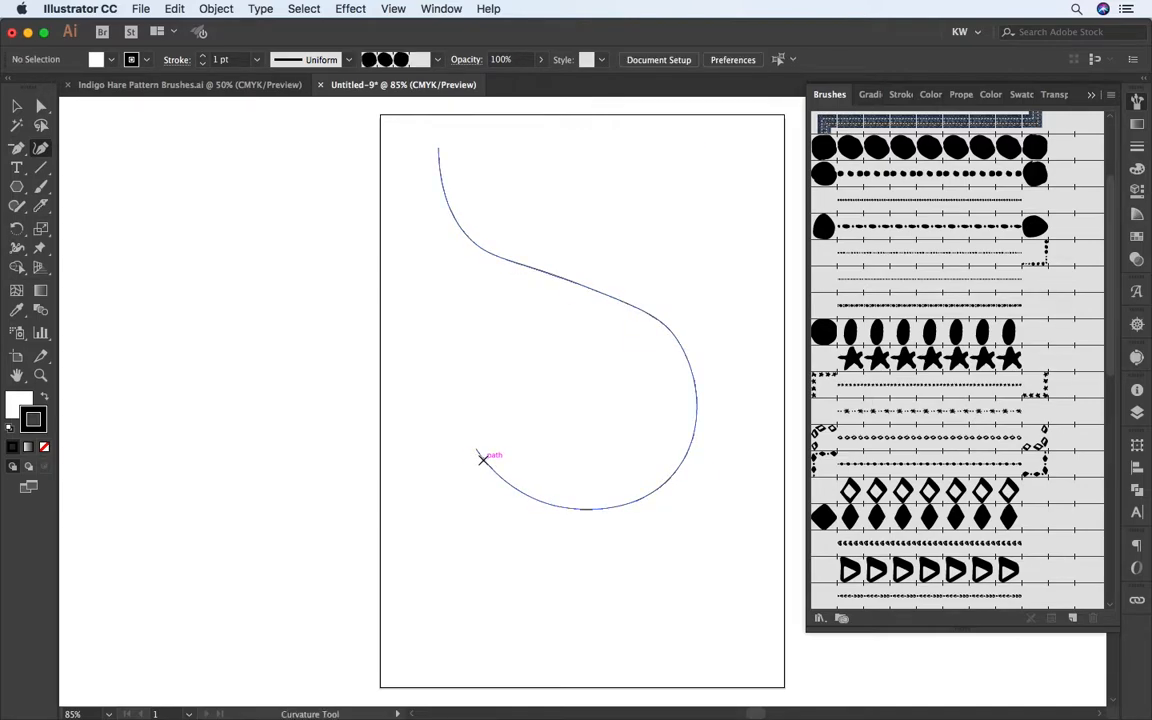
{"action": "key", "text": "v"}
{"action": "left_click", "coordinate": [490, 475]}
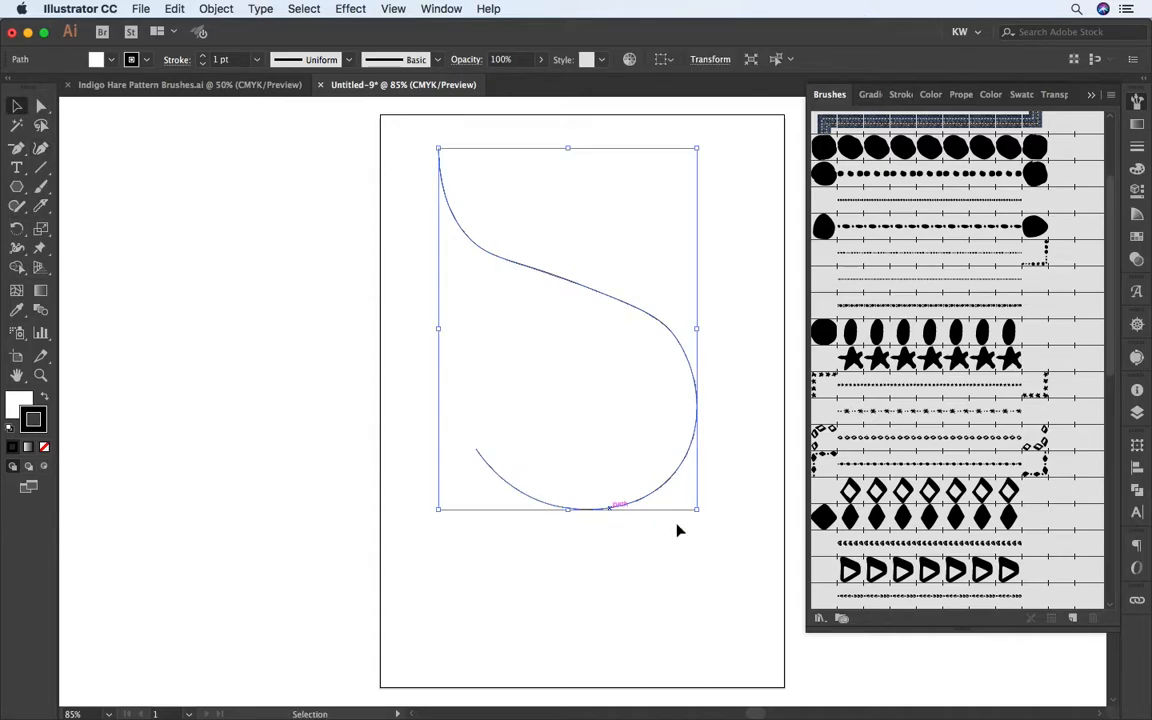
Step: Try several of the imported pattern brushes on the S-shaped path, including the outlined and solid diamonds
{"action": "left_click", "coordinate": [916, 276]}
{"action": "left_click", "coordinate": [913, 255]}
{"action": "left_click", "coordinate": [913, 235]}
{"action": "left_click", "coordinate": [914, 362]}
{"action": "left_click", "coordinate": [910, 391]}
{"action": "left_click", "coordinate": [910, 408]}
{"action": "left_click", "coordinate": [906, 440]}
{"action": "left_click", "coordinate": [905, 465]}
{"action": "left_click", "coordinate": [905, 492]}
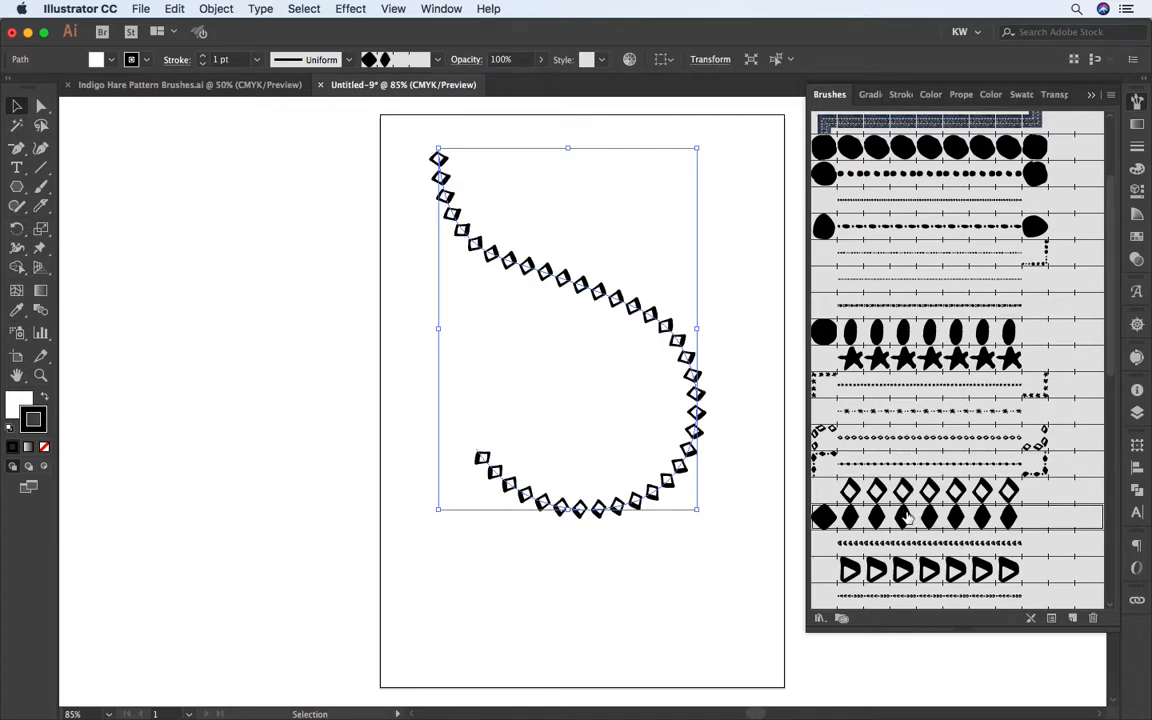
{"action": "left_click", "coordinate": [923, 545]}
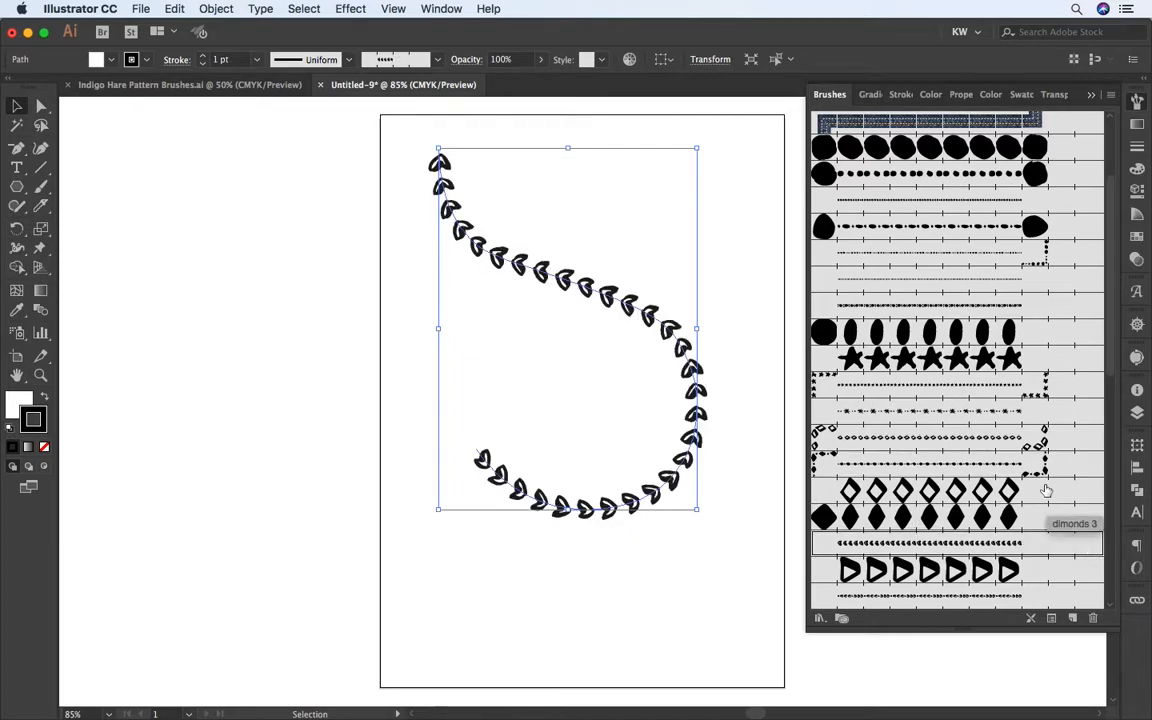
{"action": "left_click", "coordinate": [905, 515]}
Step: Apply the Stars 1 pattern brush to the S-shaped path and move the path slightly up and to the right
{"action": "left_click", "coordinate": [938, 366]}
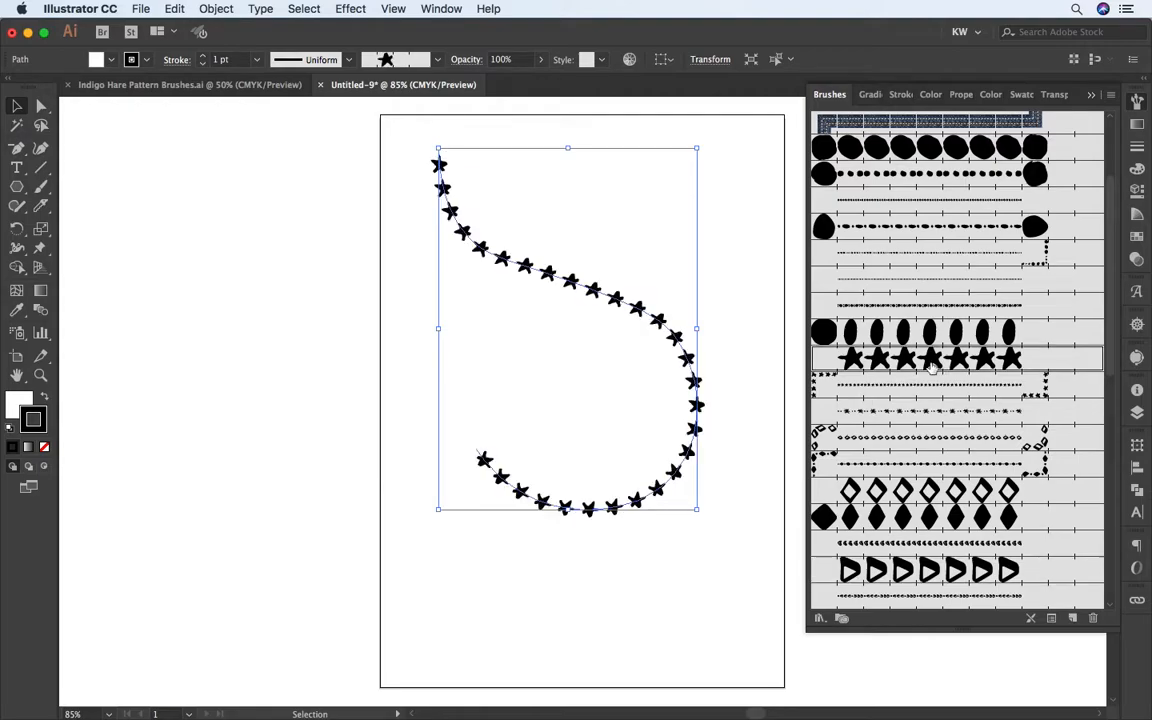
{"action": "mouse_move", "coordinate": [555, 270]}
{"action": "left_mouse_down"}
{"action": "mouse_move", "coordinate": [640, 298]}
{"action": "mouse_move", "coordinate": [662, 280]}
{"action": "mouse_move", "coordinate": [588, 255]}
{"action": "left_mouse_up"}
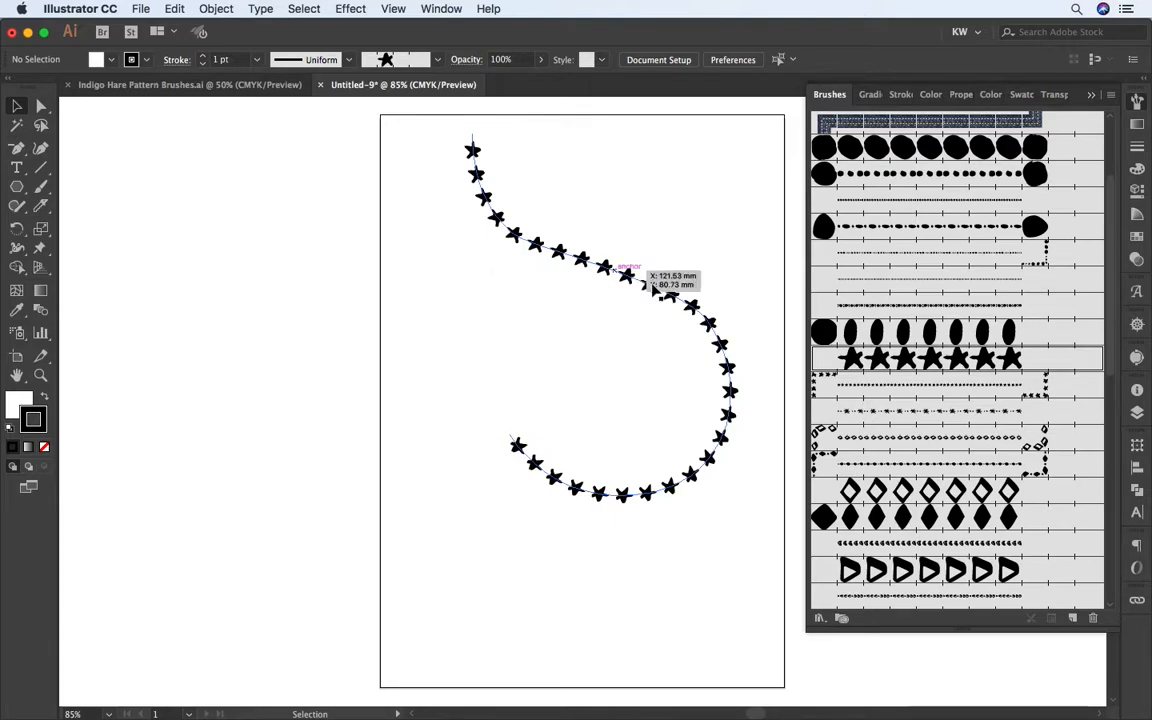
{"action": "left_click", "coordinate": [690, 304]}
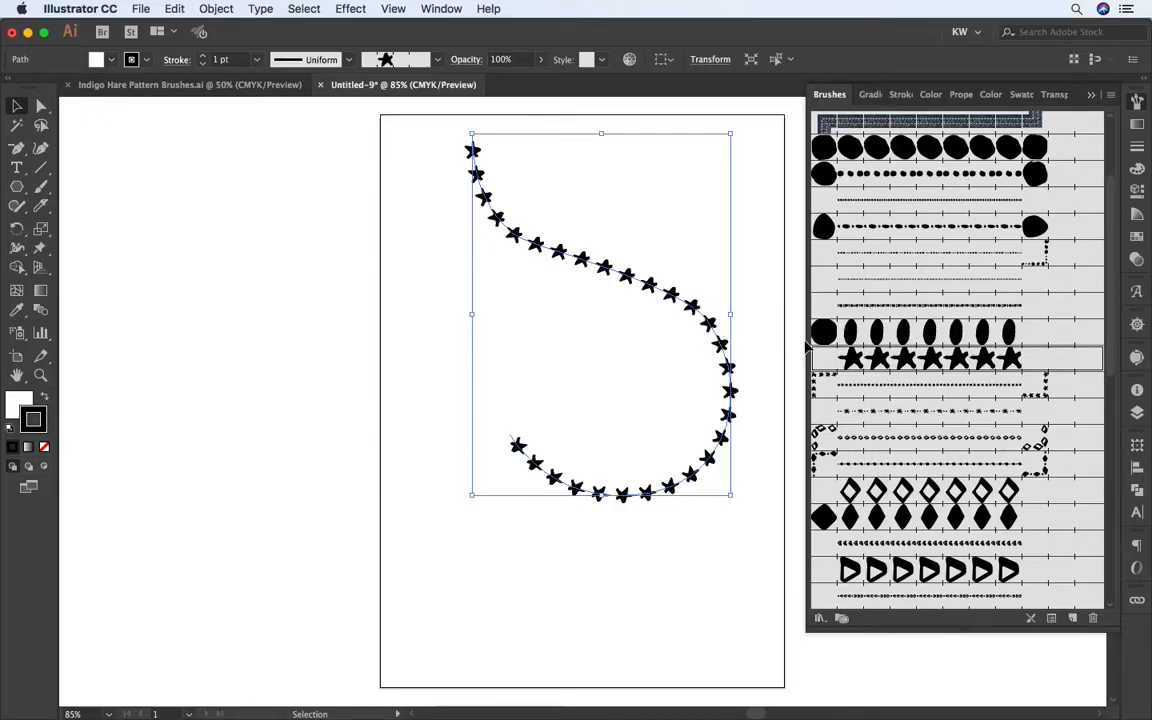
Step: Open the options of the Stars 1 pattern brush and set its fixed scale to 75%
{"action": "double_click", "coordinate": [903, 367]}
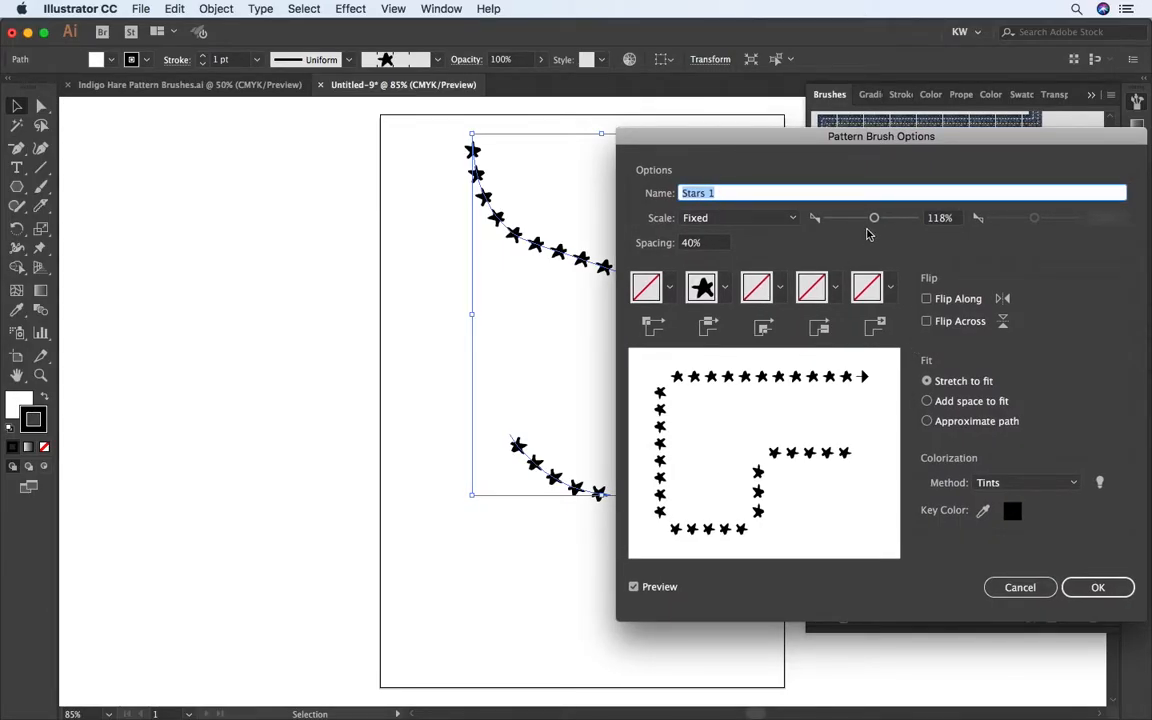
{"action": "left_click_drag", "start_coordinate": [874, 220], "coordinate": [860, 219]}
Step: Set the Stars 1 brush spacing to 44% after trying wider values, and apply the changed options to the existing strokes
{"action": "left_click", "coordinate": [695, 245]}
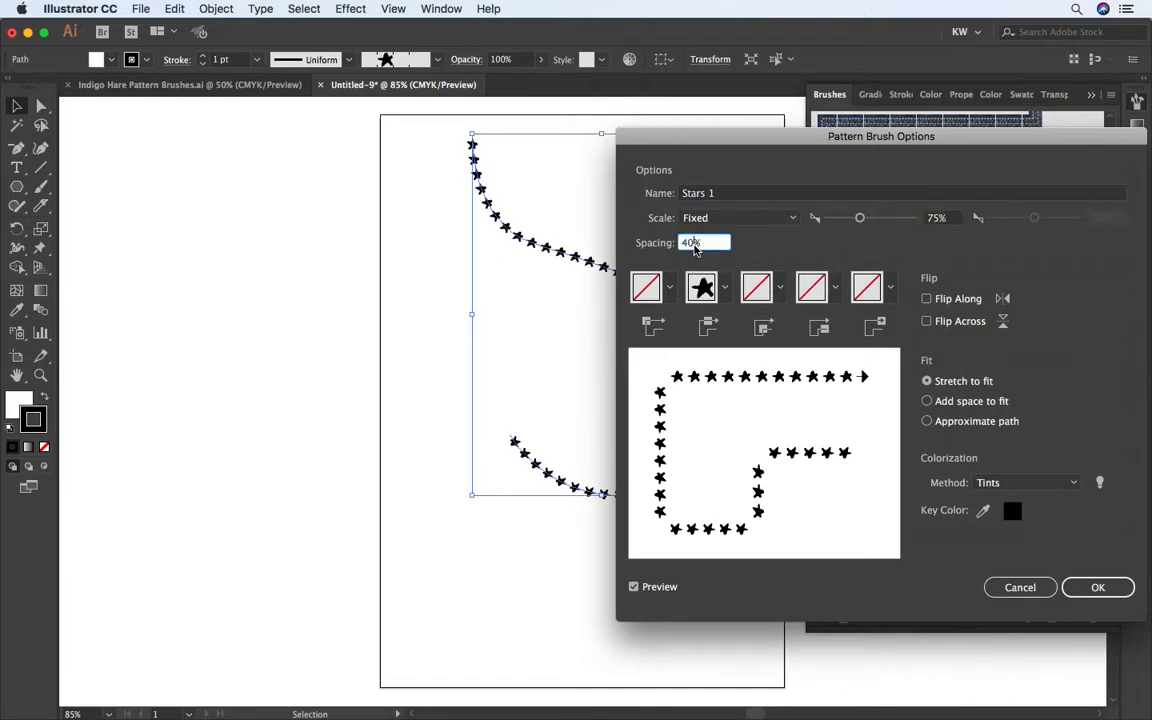
{"action": "left_click_drag", "start_coordinate": [705, 243], "coordinate": [670, 247]}
{"action": "key", "text": "Up"}
{"action": "key", "text": "Up"}
{"action": "key", "text": "Up"}
{"action": "key", "text": "Up"}
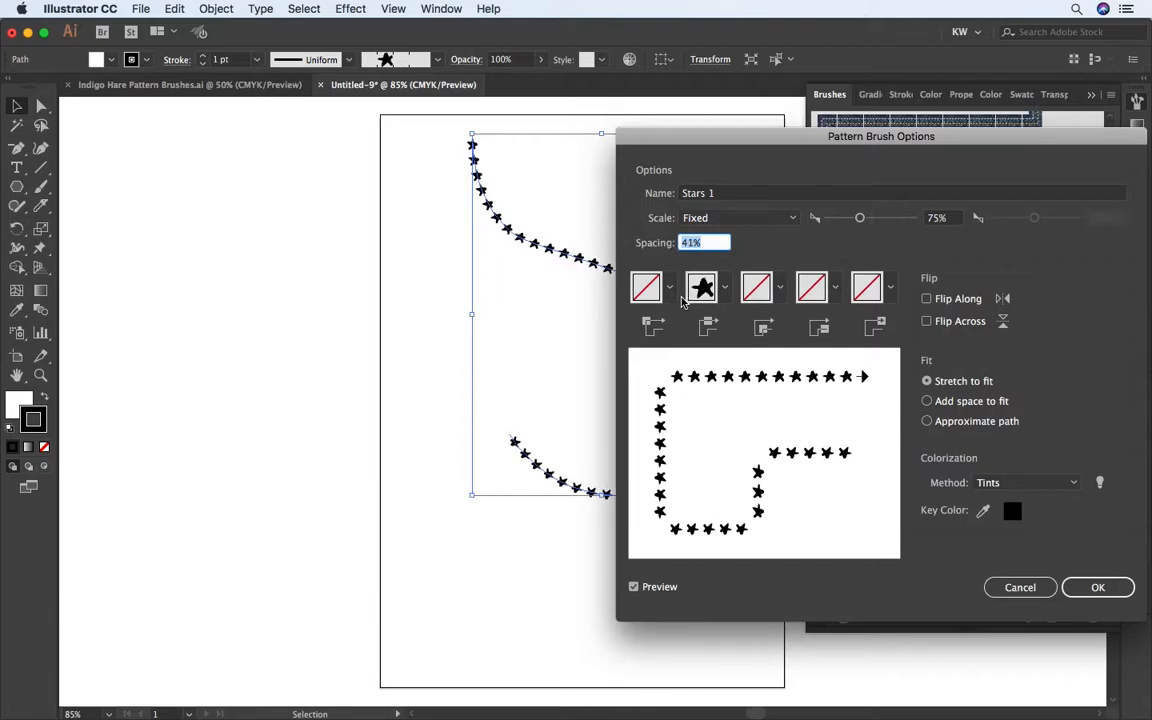
{"action": "key", "text": "Up"}
{"action": "key", "text": "Up"}
{"action": "key", "text": "Up"}
{"action": "key", "text": "Up"}
{"action": "key", "text": "Up"}
{"action": "key", "text": "Up"}
{"action": "key", "text": "Up"}
{"action": "key", "text": "Up"}
{"action": "key", "text": "Up"}
{"action": "key", "text": "Up"}
{"action": "key", "text": "Up"}
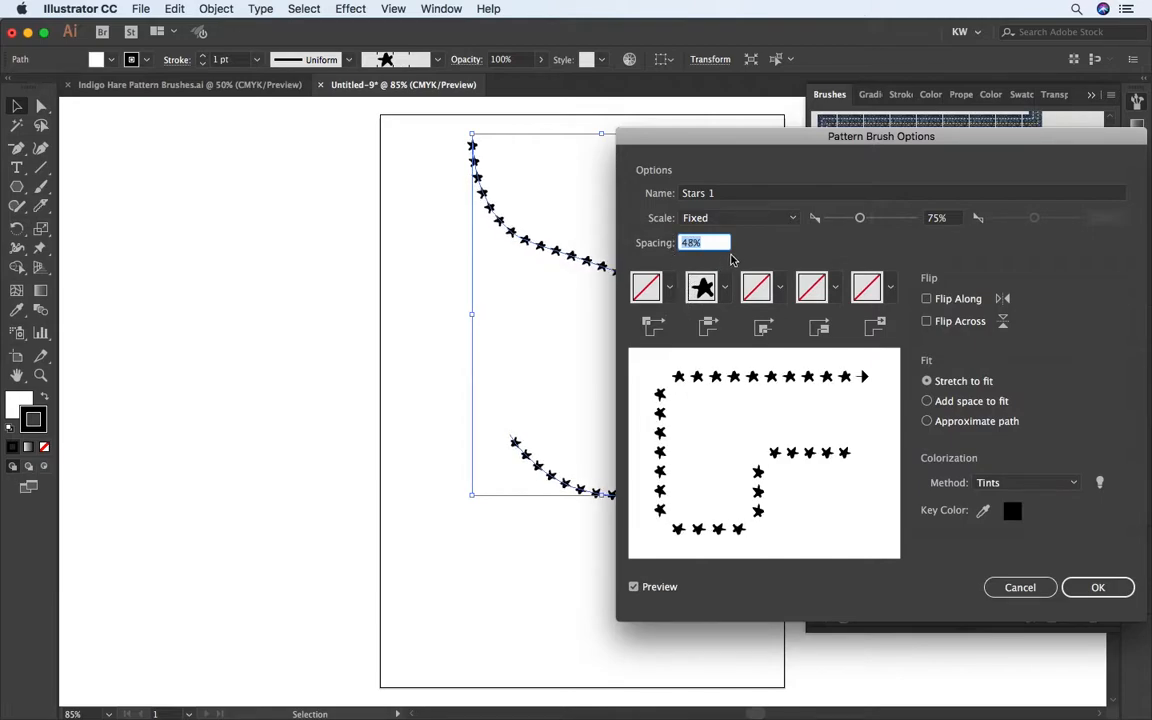
{"action": "key", "text": "Up"}
{"action": "key", "text": "Up"}
{"action": "key", "text": "Up"}
{"action": "key", "text": "Up"}
{"action": "key", "text": "Up"}
{"action": "key", "text": "Up"}
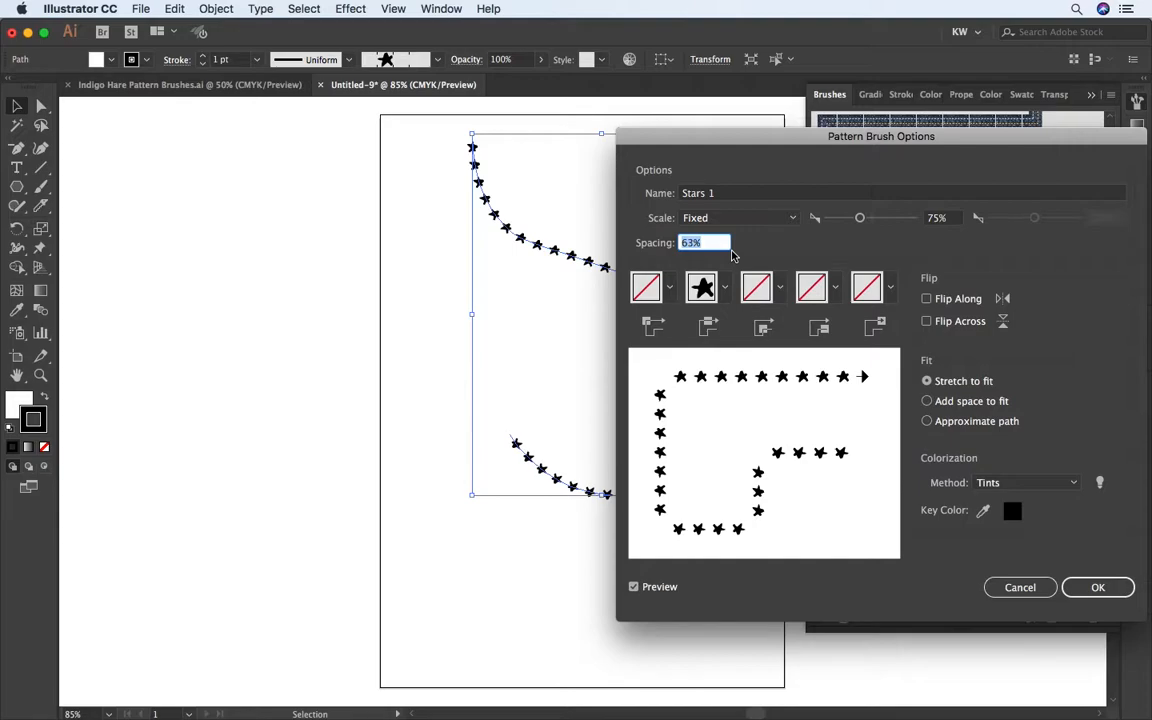
{"action": "key", "text": "Down"}
{"action": "key", "text": "Down"}
{"action": "key", "text": "Down"}
{"action": "key", "text": "Down"}
{"action": "key", "text": "Down"}
{"action": "key", "text": "Down"}
{"action": "key", "text": "Down"}
{"action": "key", "text": "Down"}
{"action": "key", "text": "Down"}
{"action": "key", "text": "Down"}
{"action": "key", "text": "Down"}
{"action": "key", "text": "Down"}
{"action": "key", "text": "Down"}
{"action": "key", "text": "Down"}
{"action": "key", "text": "Down"}
{"action": "key", "text": "Down"}
{"action": "key", "text": "Down"}
{"action": "key", "text": "Down"}
{"action": "key", "text": "Down"}
{"action": "key", "text": "Down"}
{"action": "key", "text": "Up"}
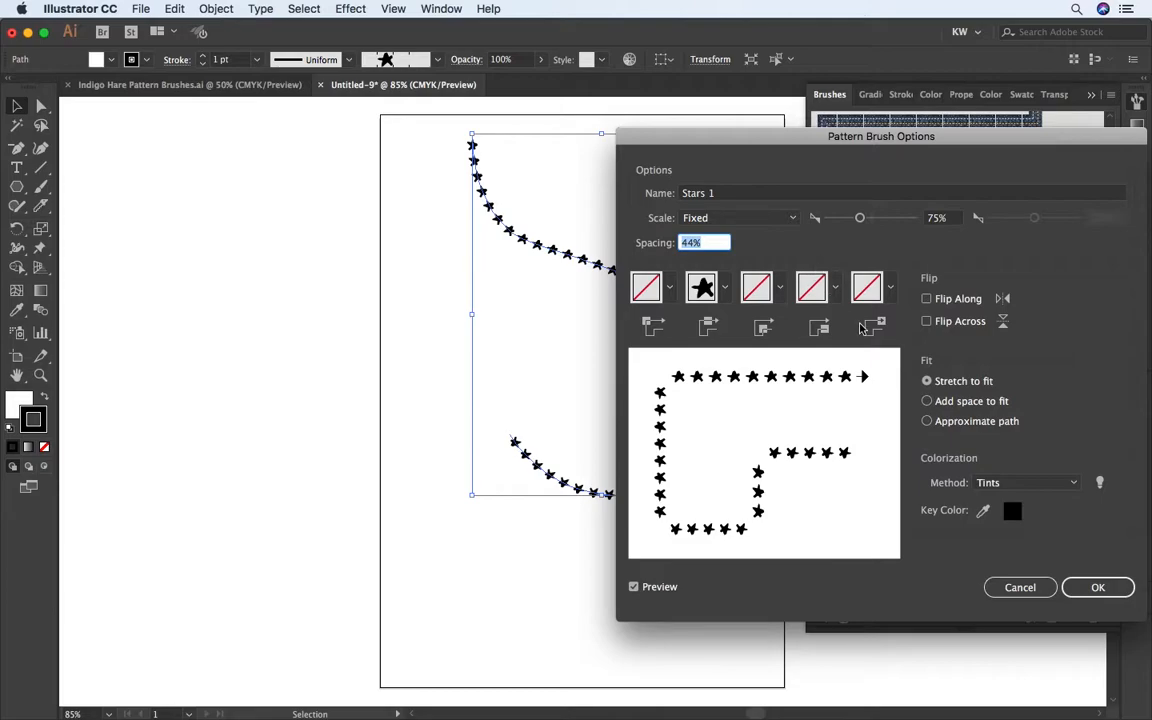
{"action": "left_click", "coordinate": [1082, 592]}
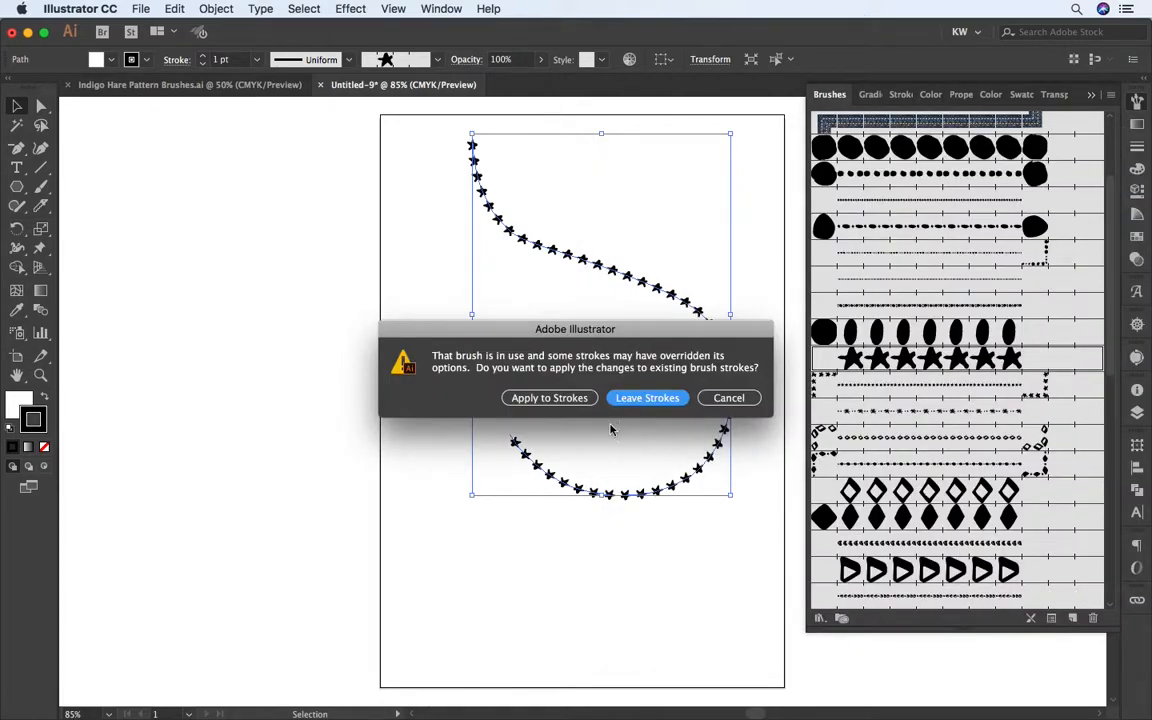
{"action": "left_click", "coordinate": [578, 398]}
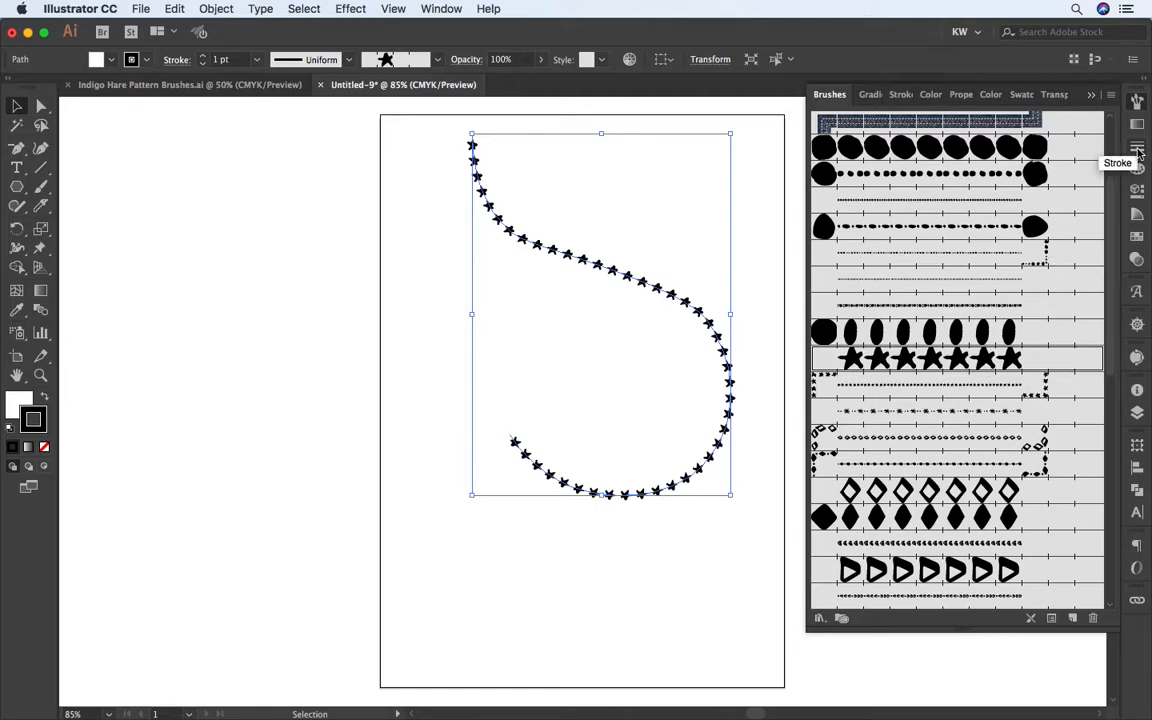
Step: Try stroke weights down to 0.5 pt on the star path, and set its weight to 2 pt
{"action": "left_click", "coordinate": [1137, 150]}
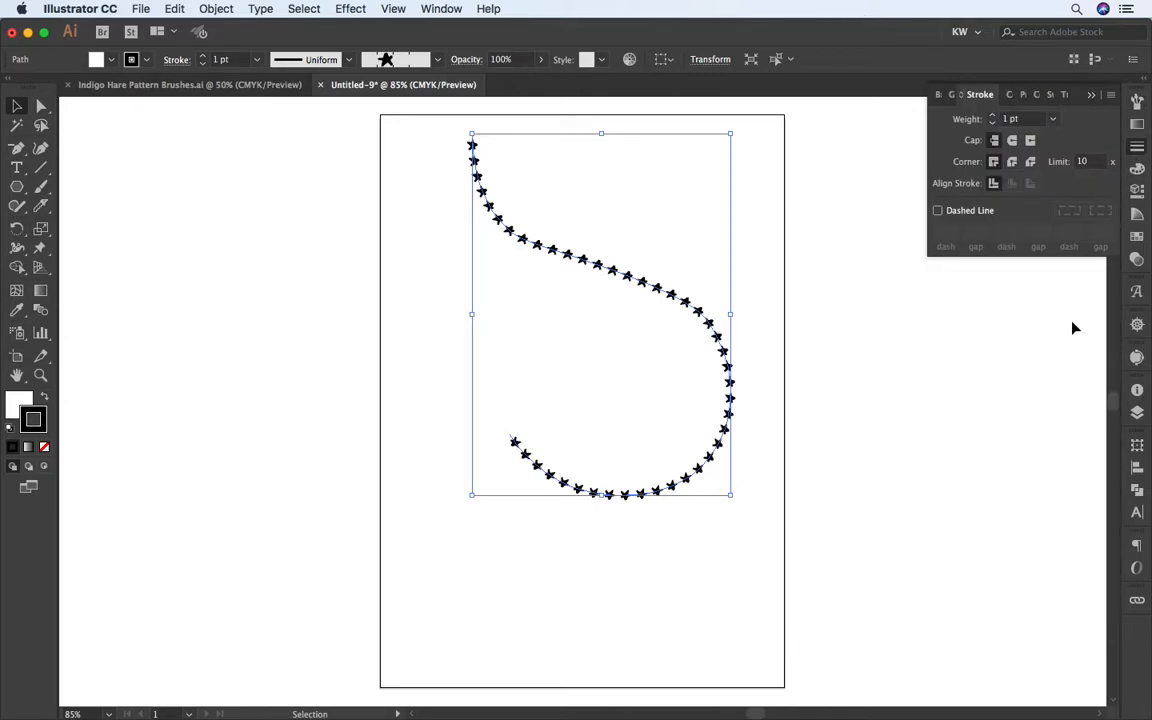
{"action": "left_click", "coordinate": [994, 116]}
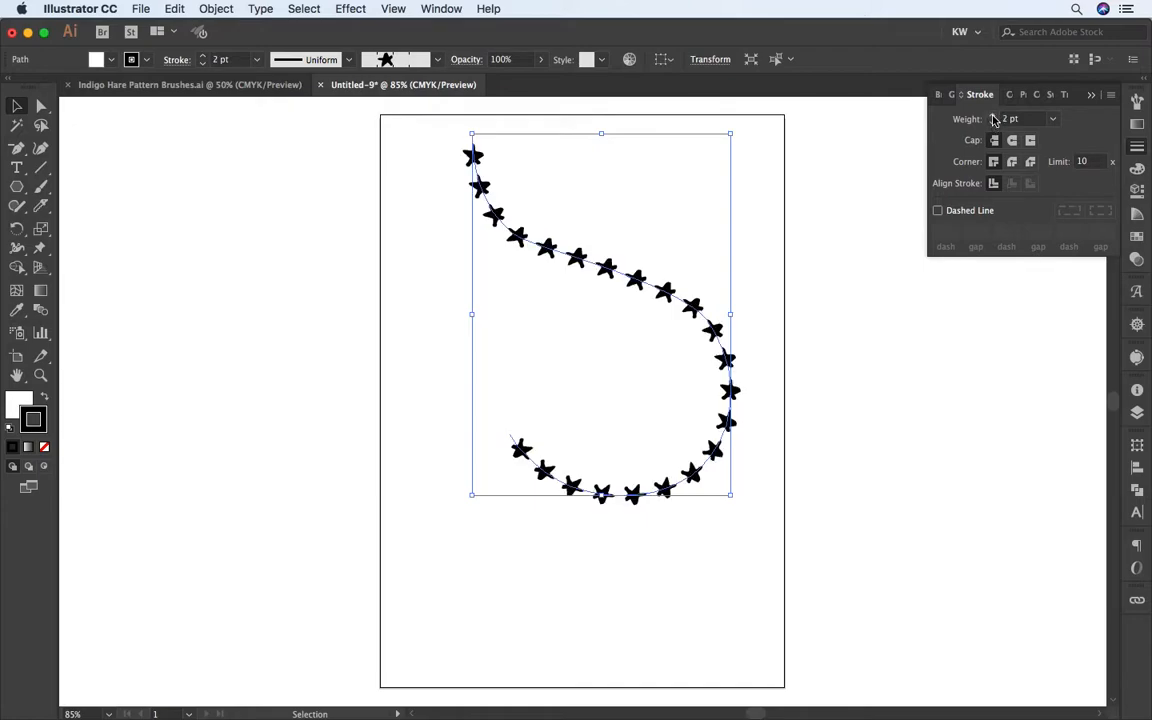
{"action": "left_click", "coordinate": [993, 124]}
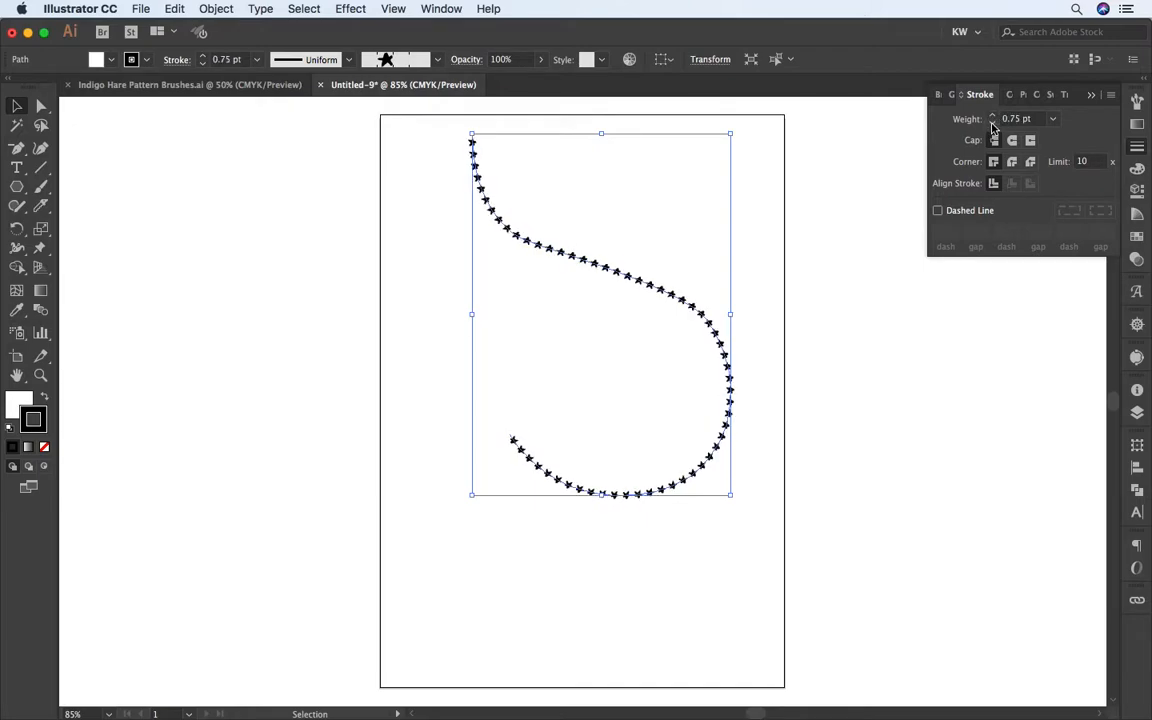
{"action": "left_click", "coordinate": [993, 124]}
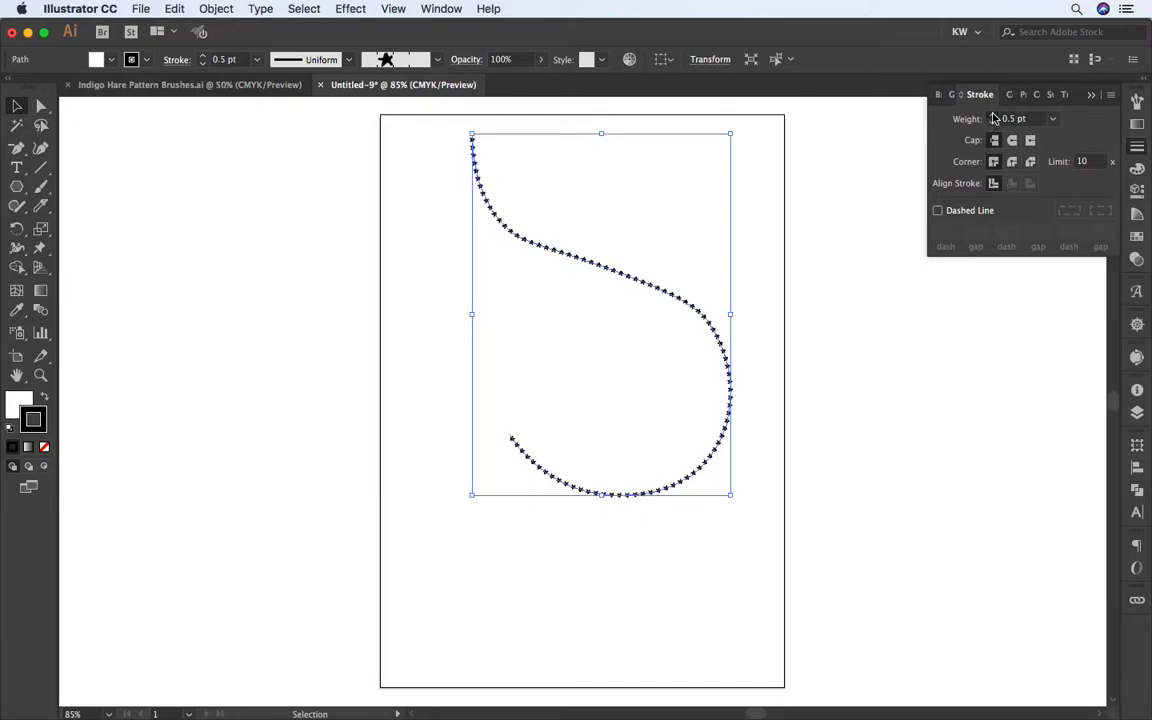
{"action": "left_click", "coordinate": [993, 117]}
{"action": "left_click", "coordinate": [993, 117]}
{"action": "left_click", "coordinate": [993, 117]}
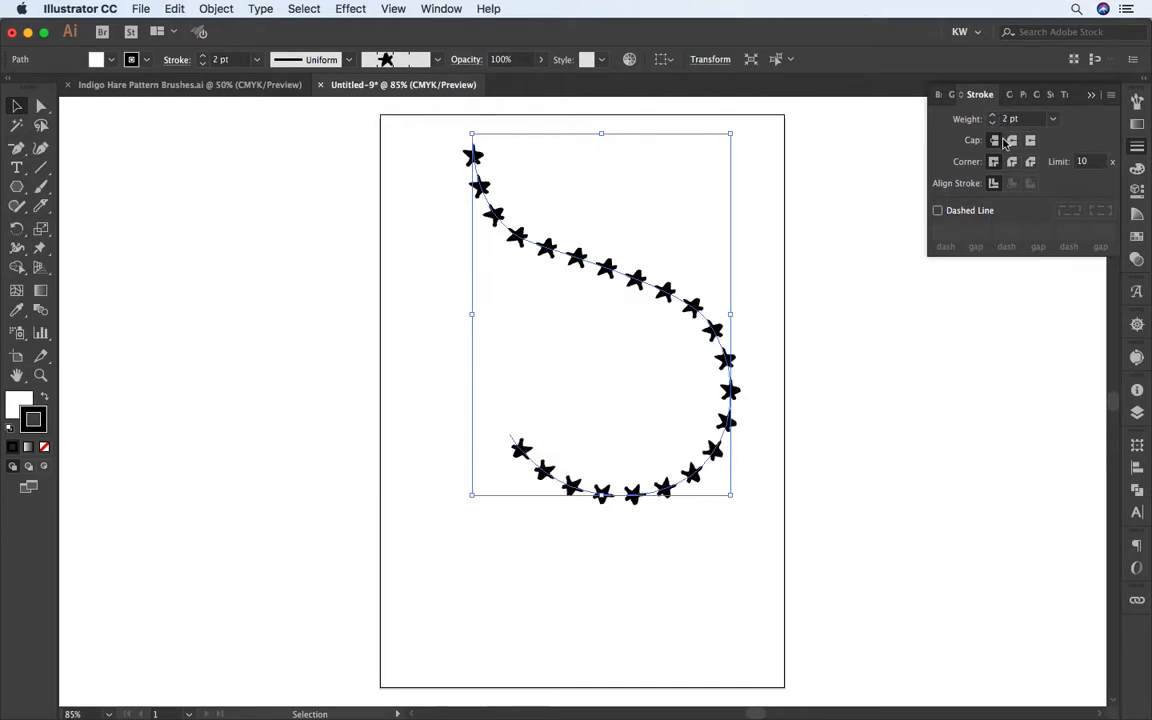
{"action": "left_click", "coordinate": [1092, 96]}
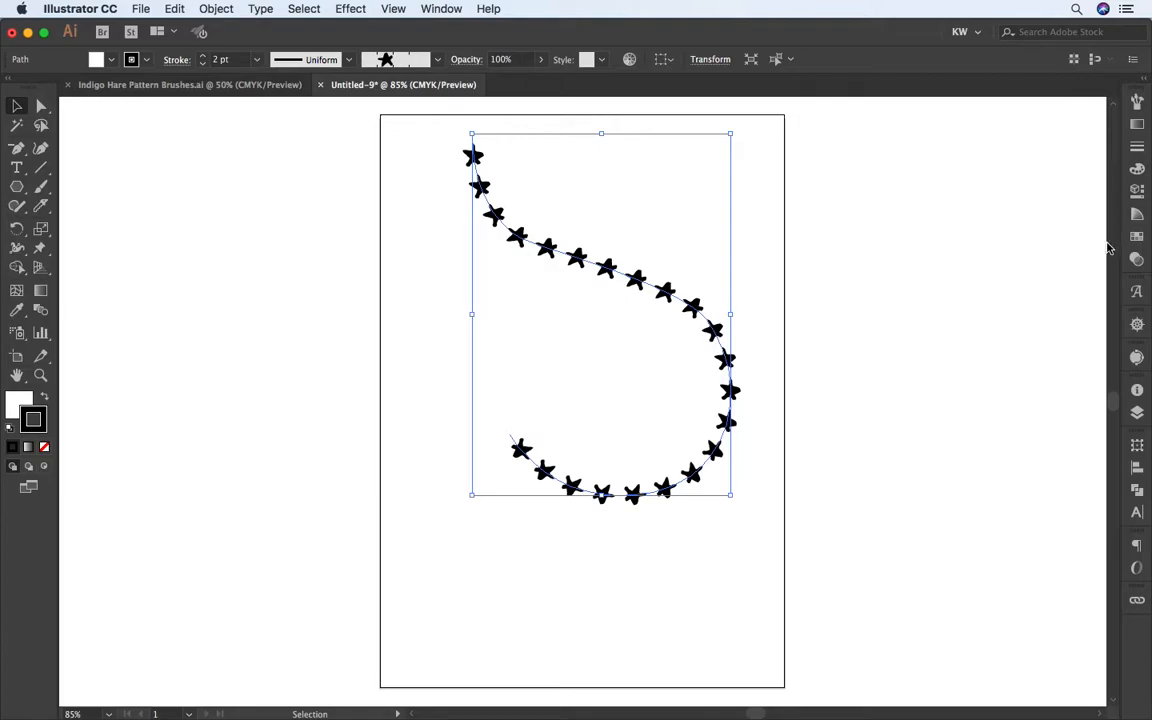
Step: Try several swatches as the star path's stroke color, including red, and finish with green
{"action": "left_click", "coordinate": [1136, 238]}
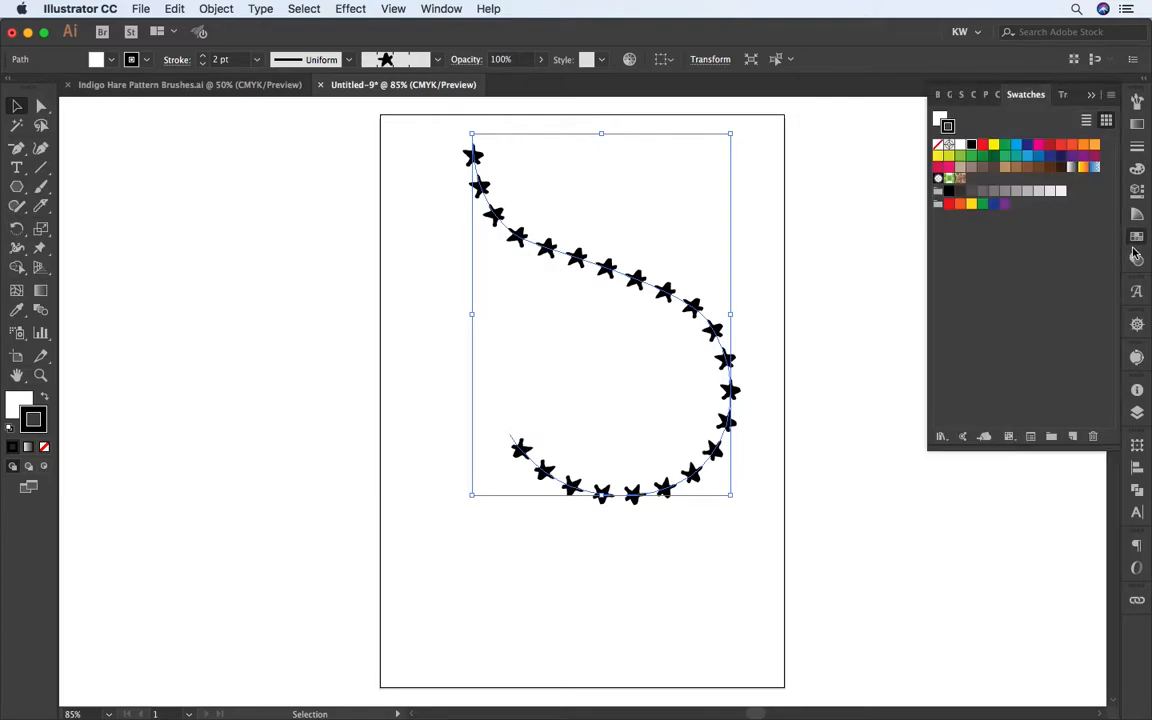
{"action": "left_click", "coordinate": [985, 150]}
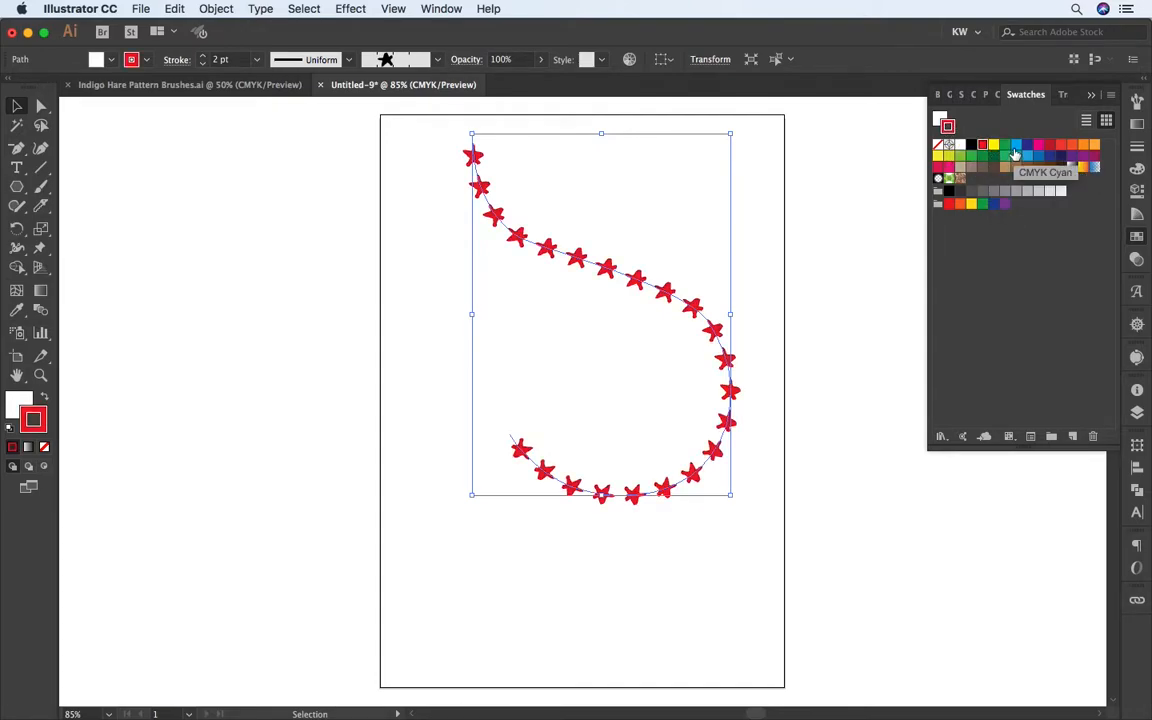
{"action": "left_click", "coordinate": [1027, 156]}
{"action": "left_click", "coordinate": [1005, 156]}
{"action": "left_click", "coordinate": [1030, 157]}
{"action": "left_click", "coordinate": [1038, 144]}
{"action": "left_click", "coordinate": [1060, 144]}
{"action": "left_click", "coordinate": [1005, 158]}
{"action": "left_click", "coordinate": [982, 156]}
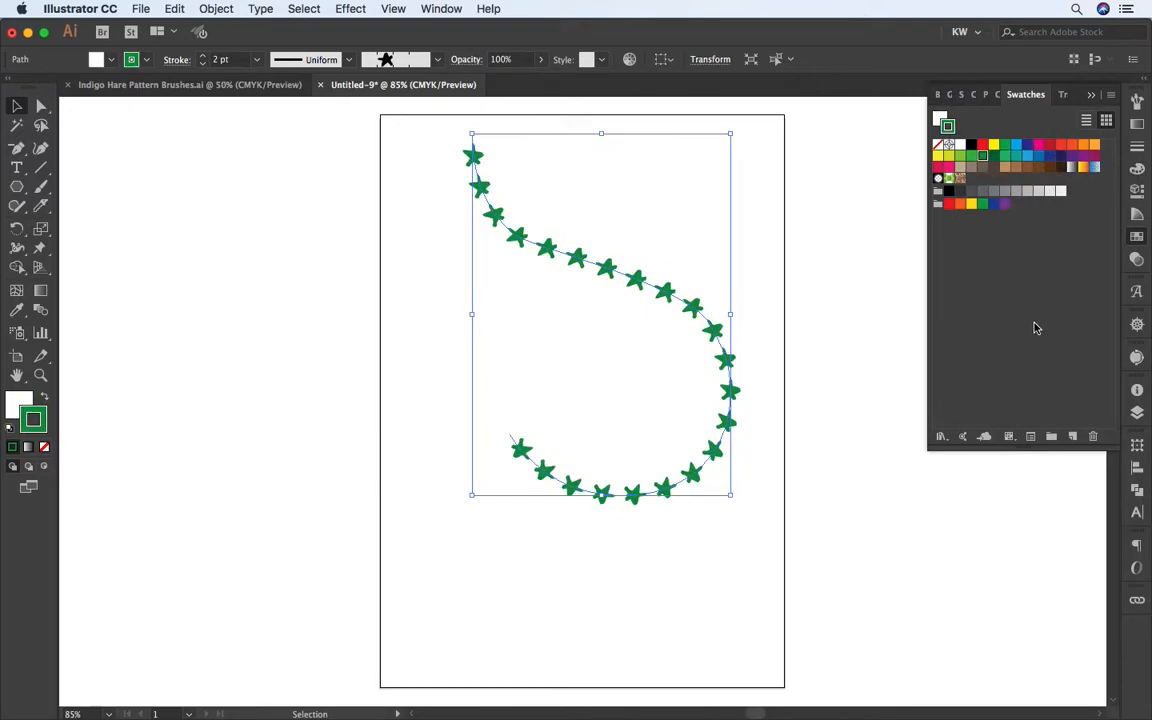